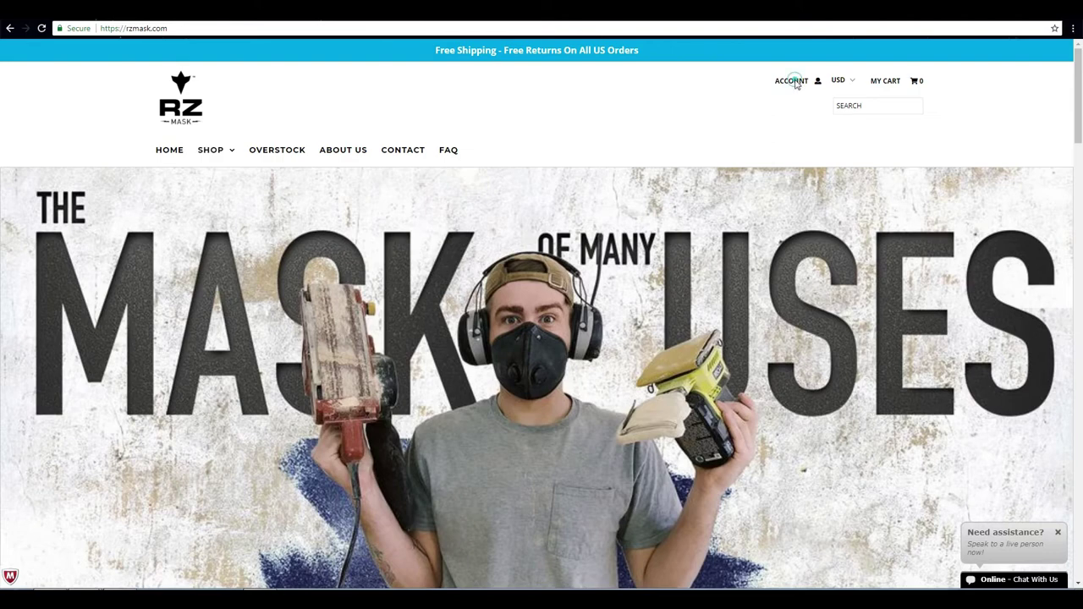
- Create a new customer account from the Account page with a first name, e-mail and password
{"action": "left_click", "coordinate": [795, 83]}
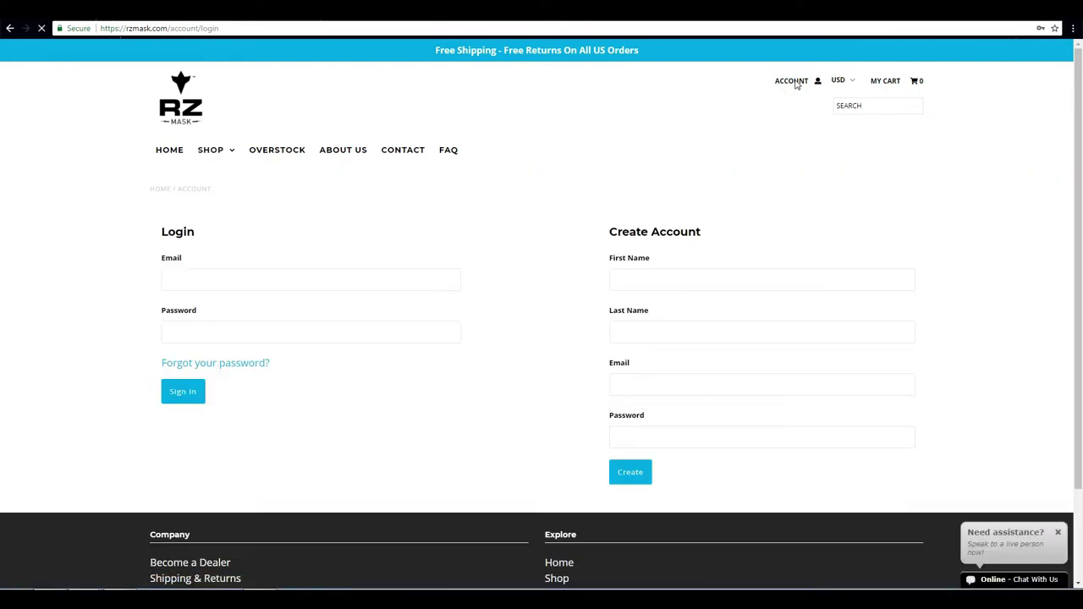
{"action": "left_click", "coordinate": [695, 277]}
{"action": "type", "text": "Jo"}
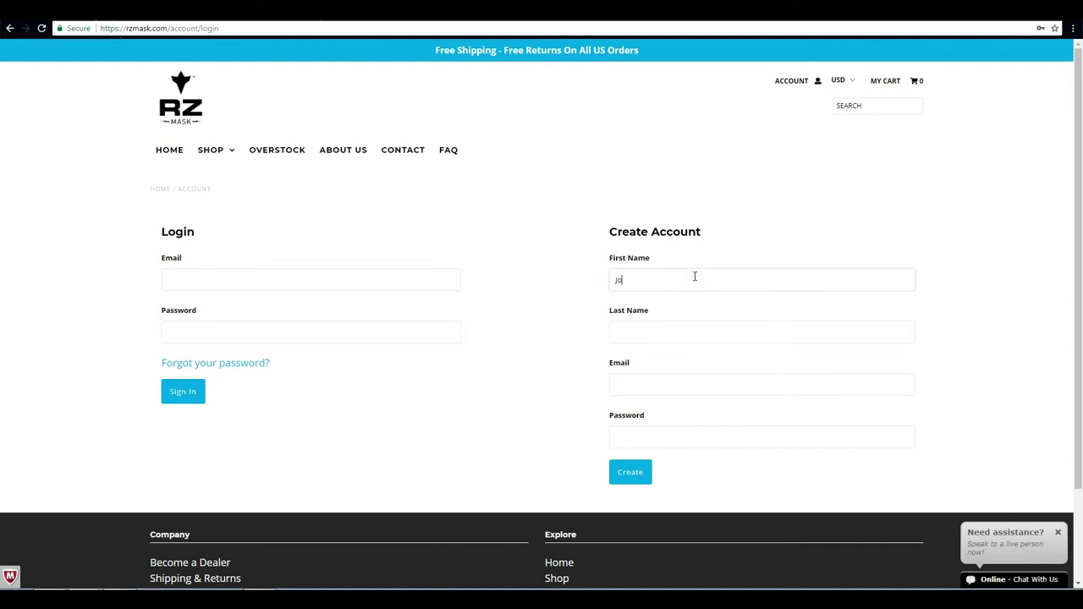
{"action": "type", "text": "e"}
{"action": "key", "text": "Tab"}
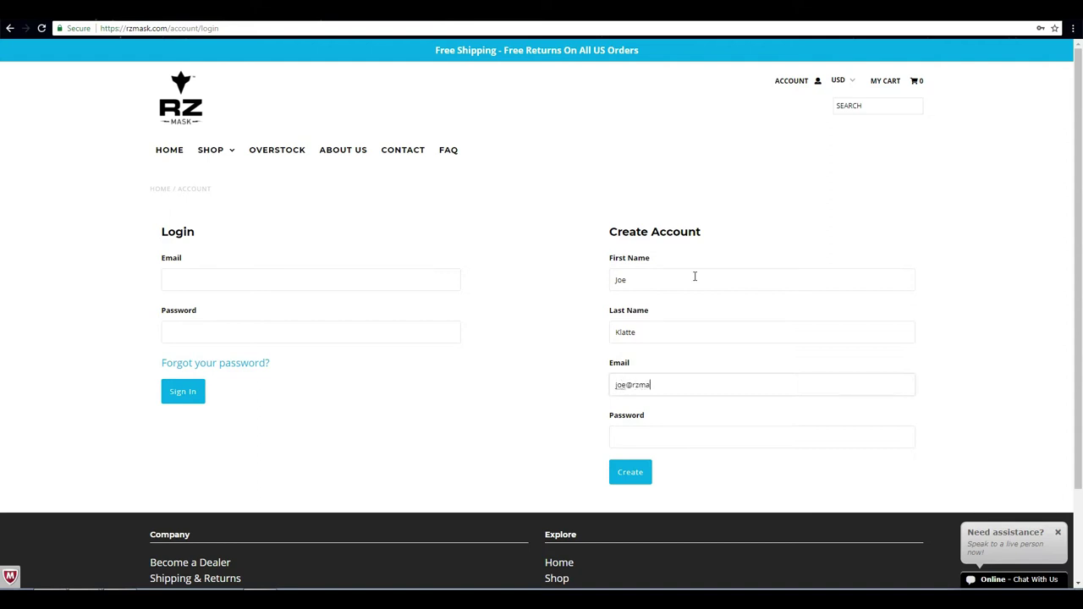
{"action": "key", "text": "Tab"}
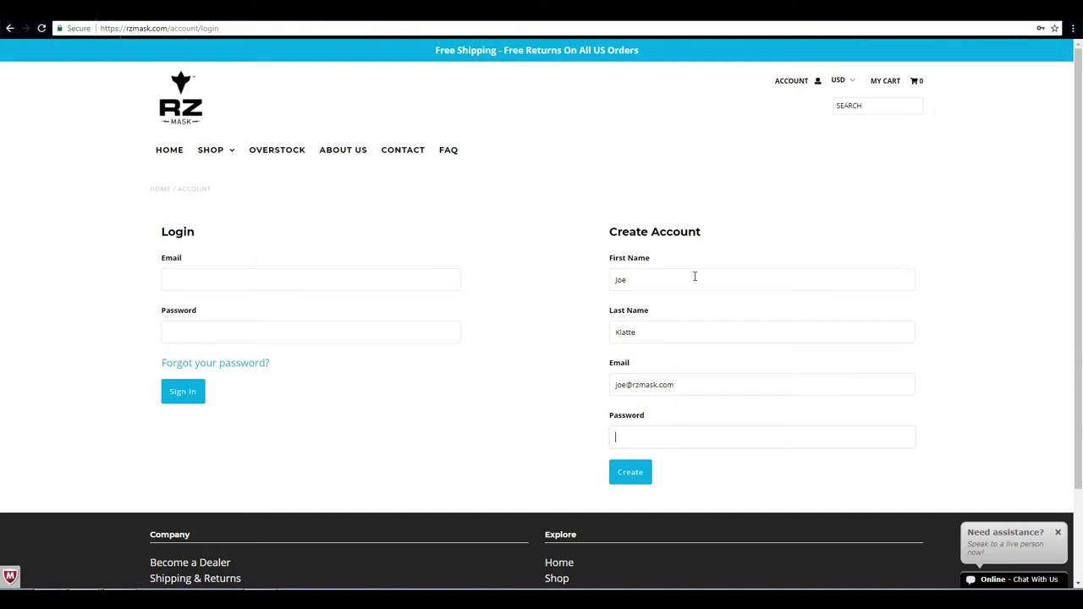
{"action": "type", "text": "•••••"}
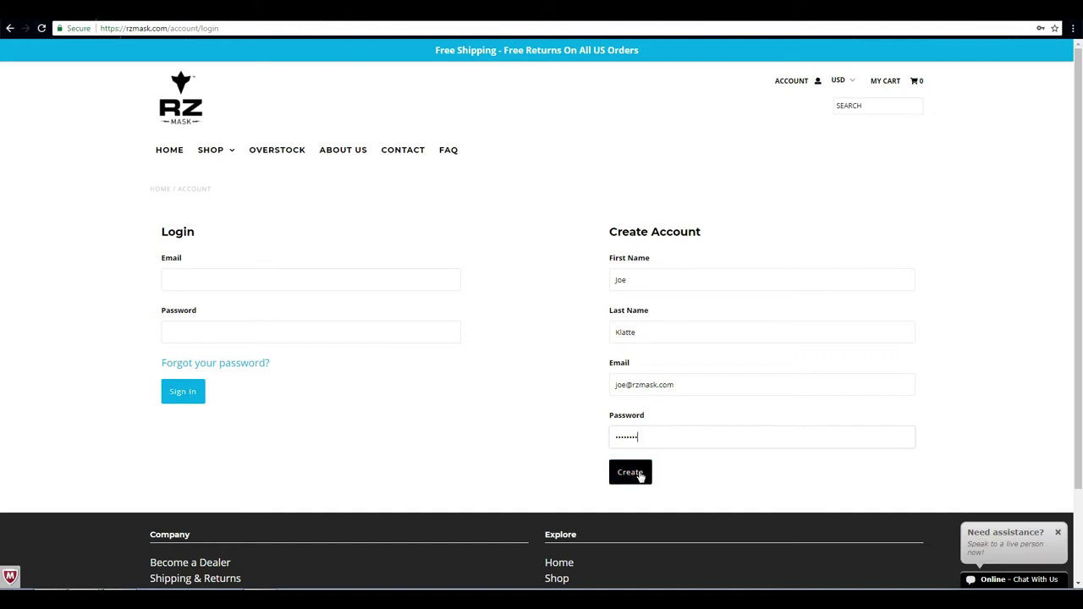
{"action": "left_click", "coordinate": [641, 476]}
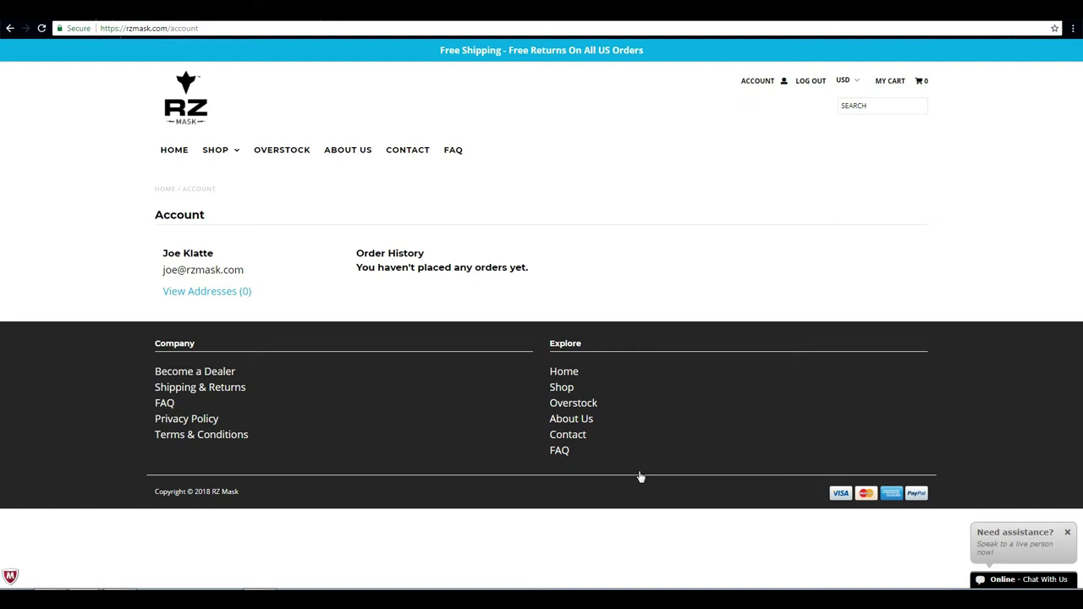
- Log out through the SHOP menu to return to the store homepage
{"action": "mouse_move", "coordinate": [210, 149]}
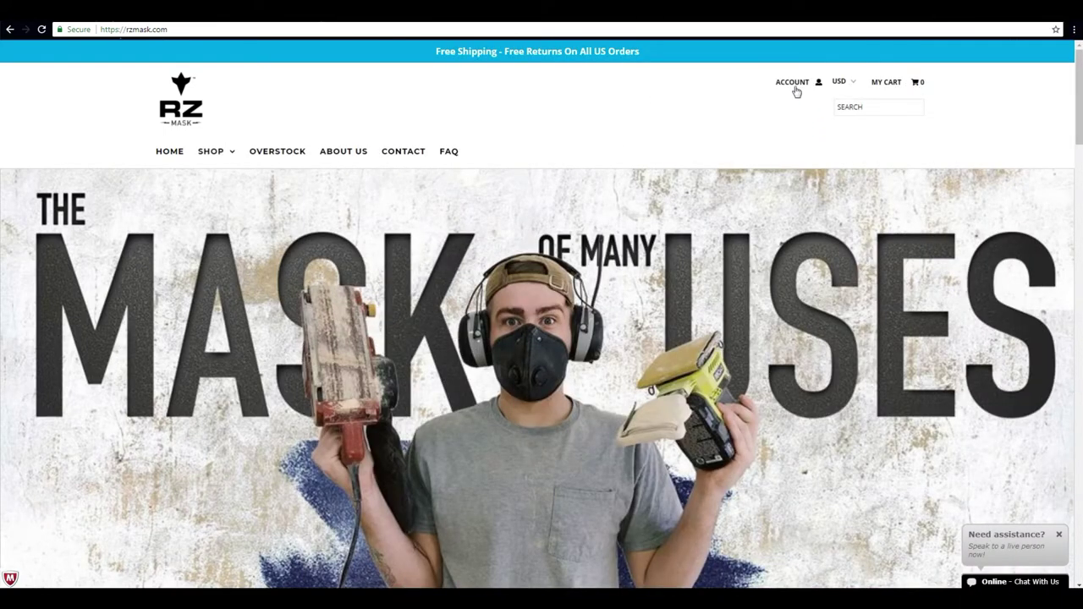
- Fill the Account page login form with the account e-mail and password and sign in
{"action": "left_click", "coordinate": [792, 85]}
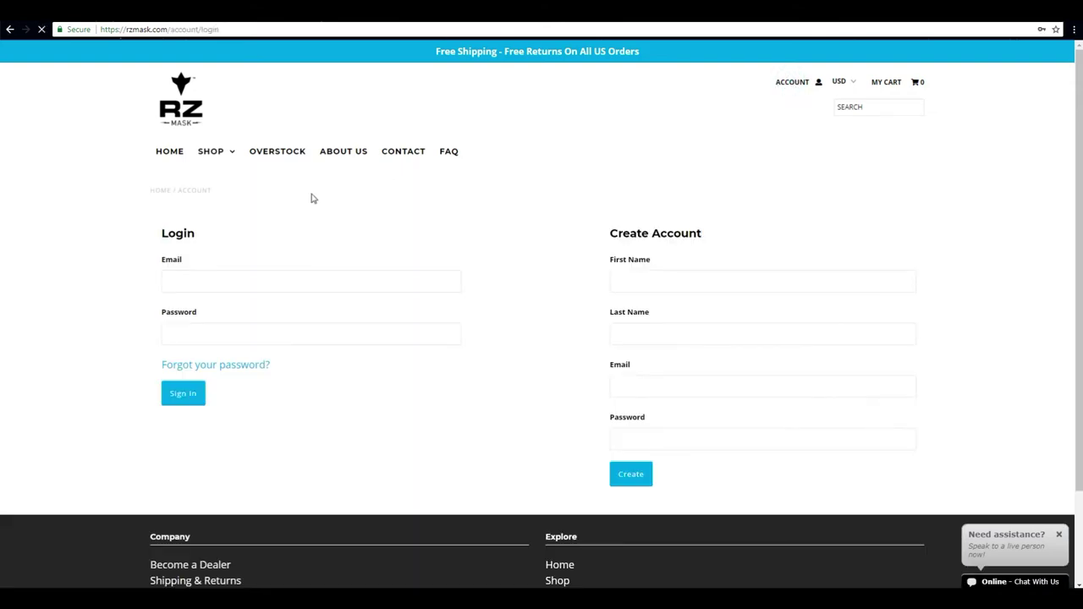
{"action": "left_click", "coordinate": [182, 279]}
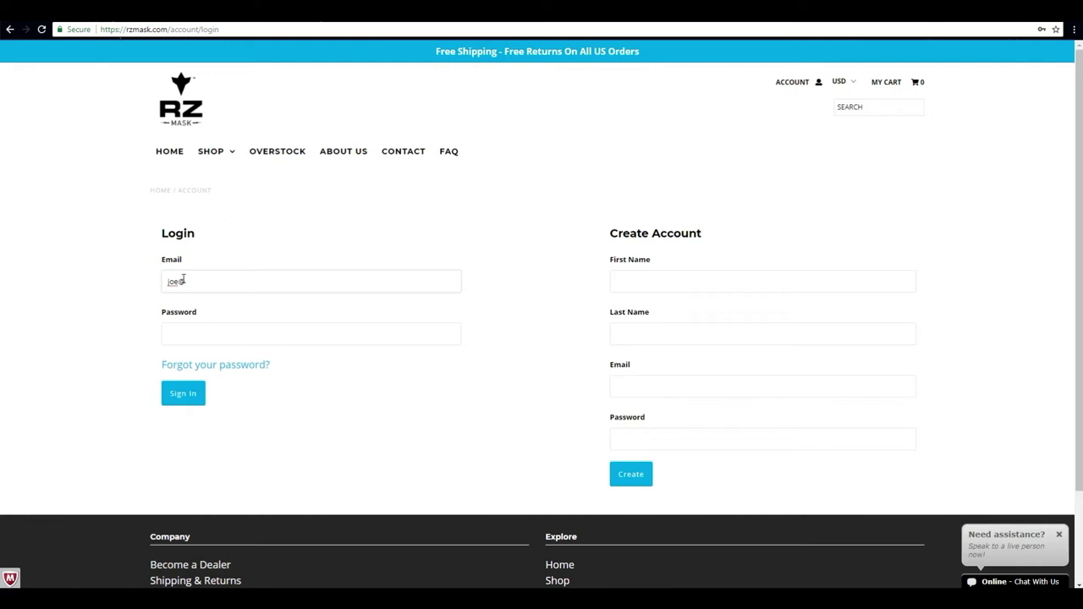
{"action": "key", "text": "Tab"}
{"action": "type", "text": "•••••"}
{"action": "left_click", "coordinate": [183, 392]}
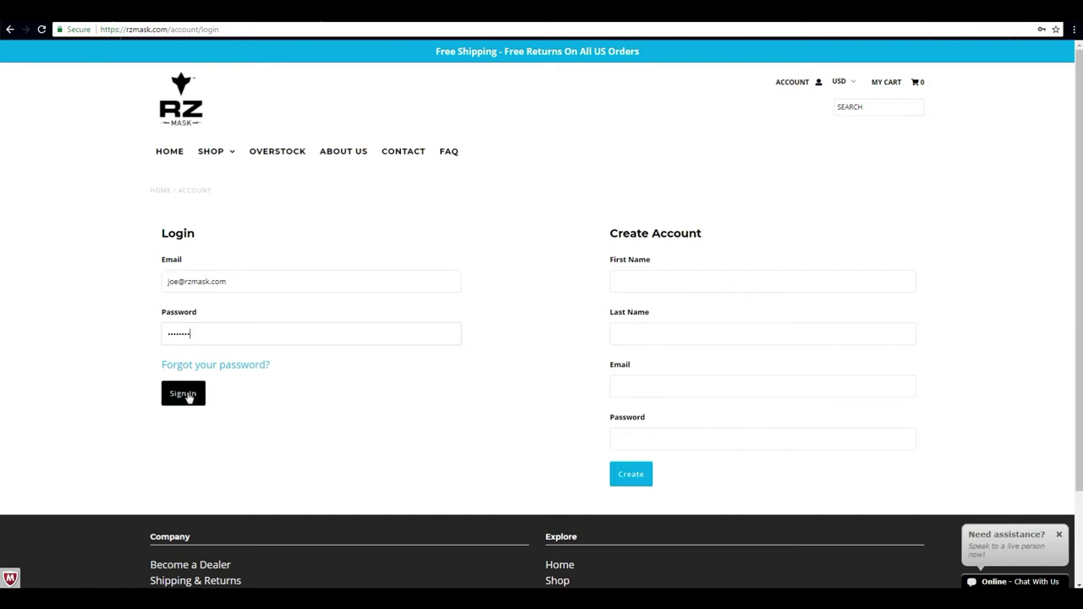
- Submit the login, then open the M2 Mesh Masks product page from the SHOP menu
{"action": "left_click", "coordinate": [186, 394]}
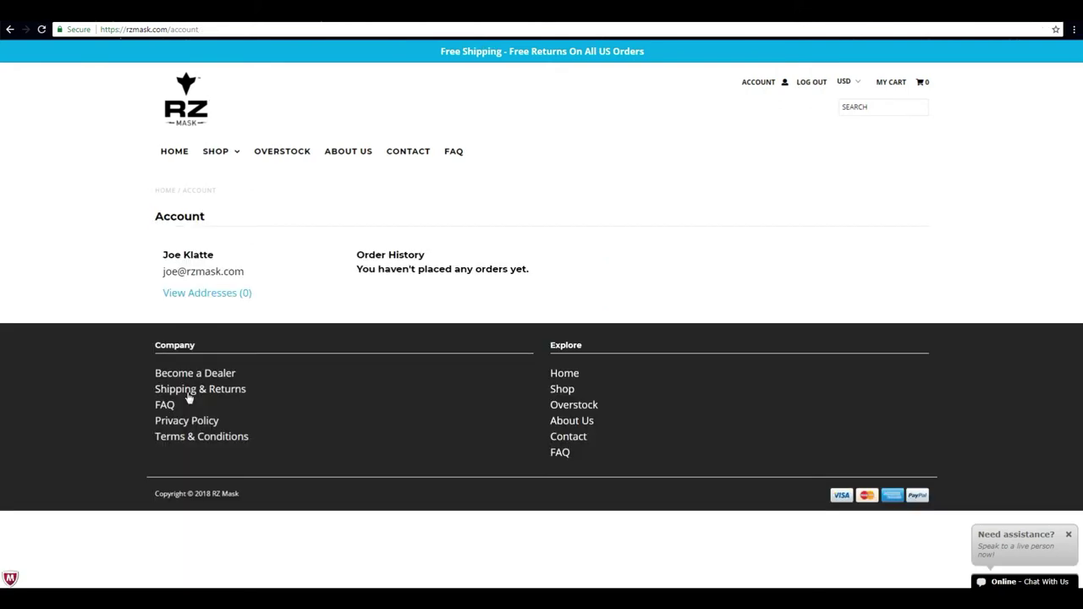
{"action": "mouse_move", "coordinate": [222, 160]}
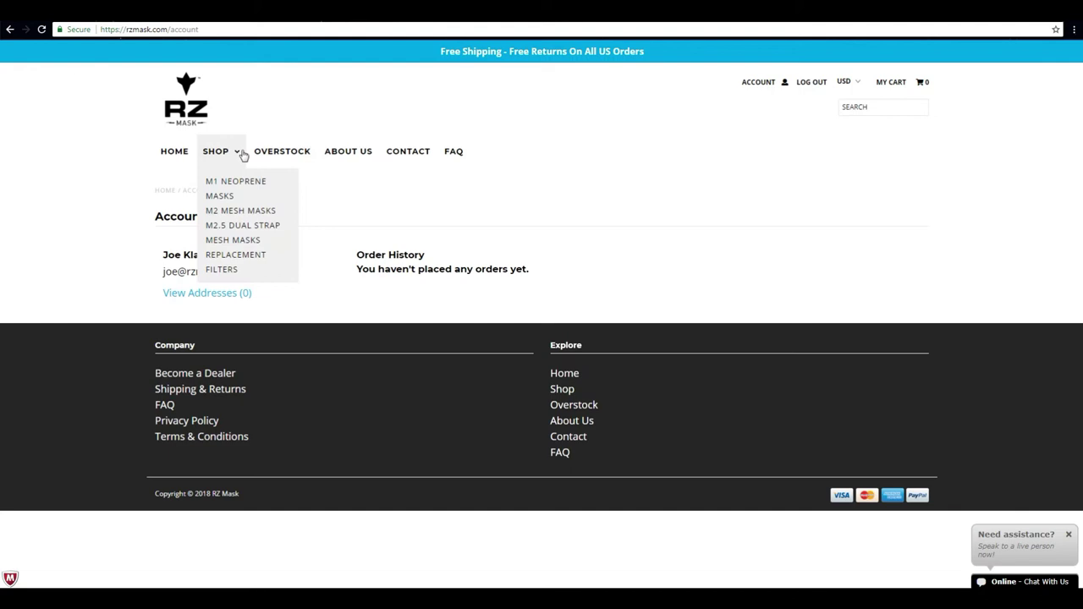
{"action": "left_click", "coordinate": [269, 216]}
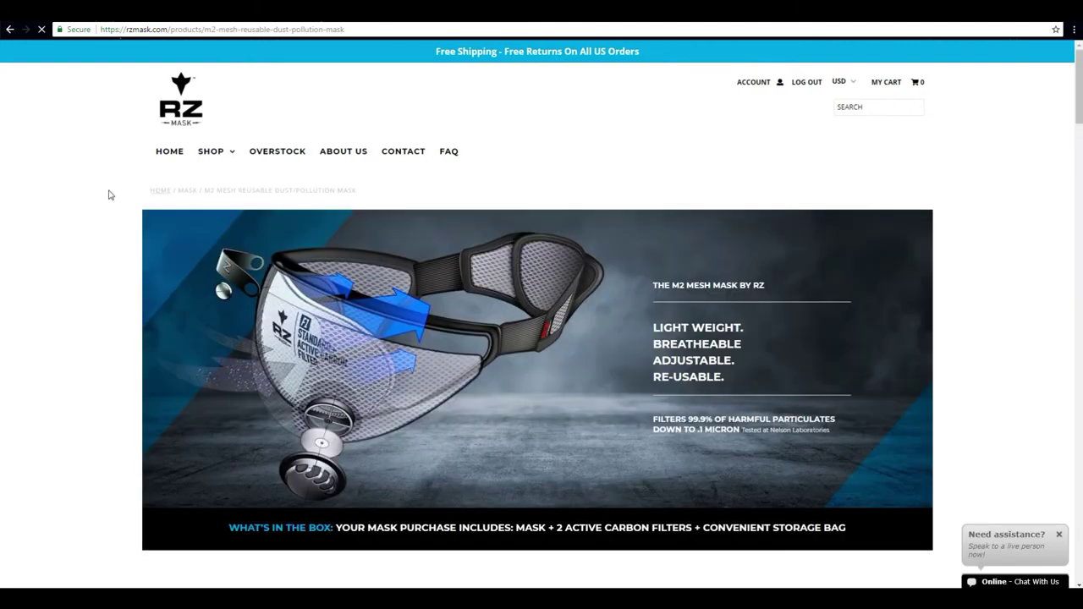
- Add 10 Large Safety Green M2 Mesh masks to the cart at $20.97 each ($209.70)
{"action": "middle_click", "coordinate": [57, 207]}
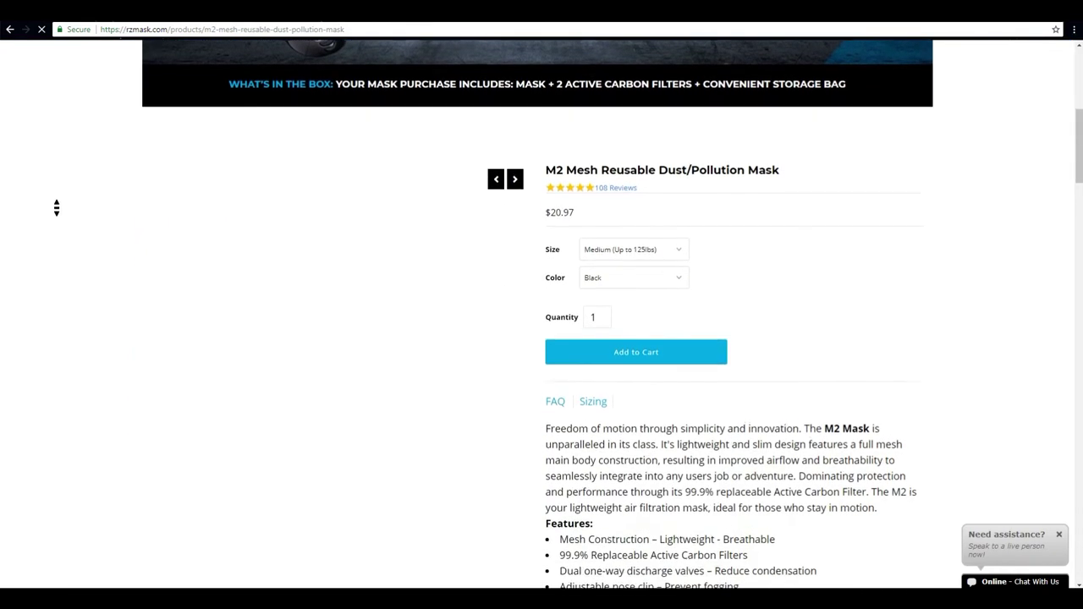
{"action": "left_click", "coordinate": [368, 278]}
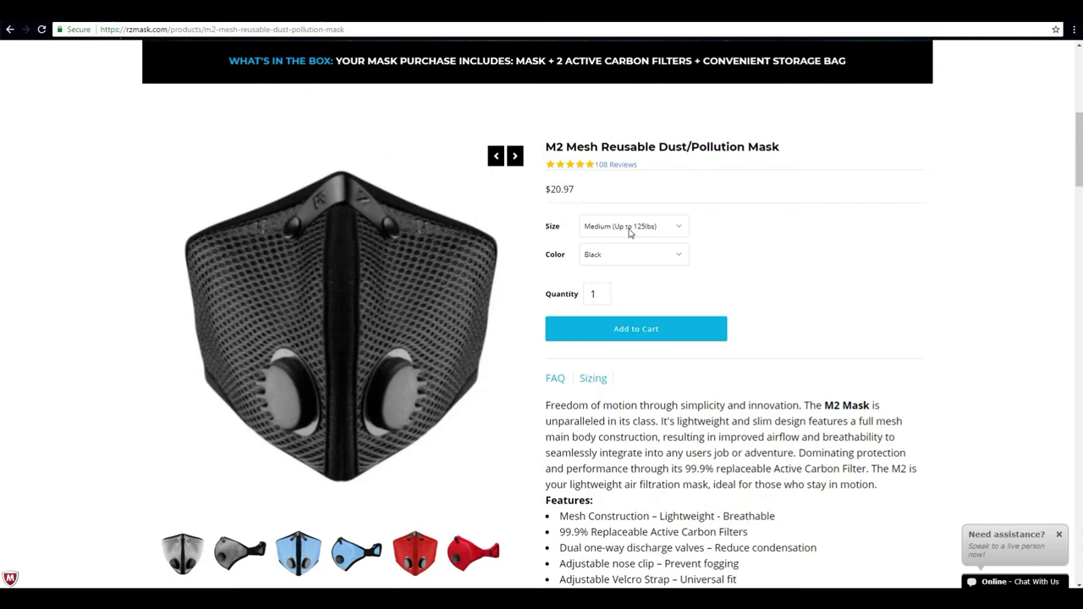
{"action": "left_click", "coordinate": [658, 226]}
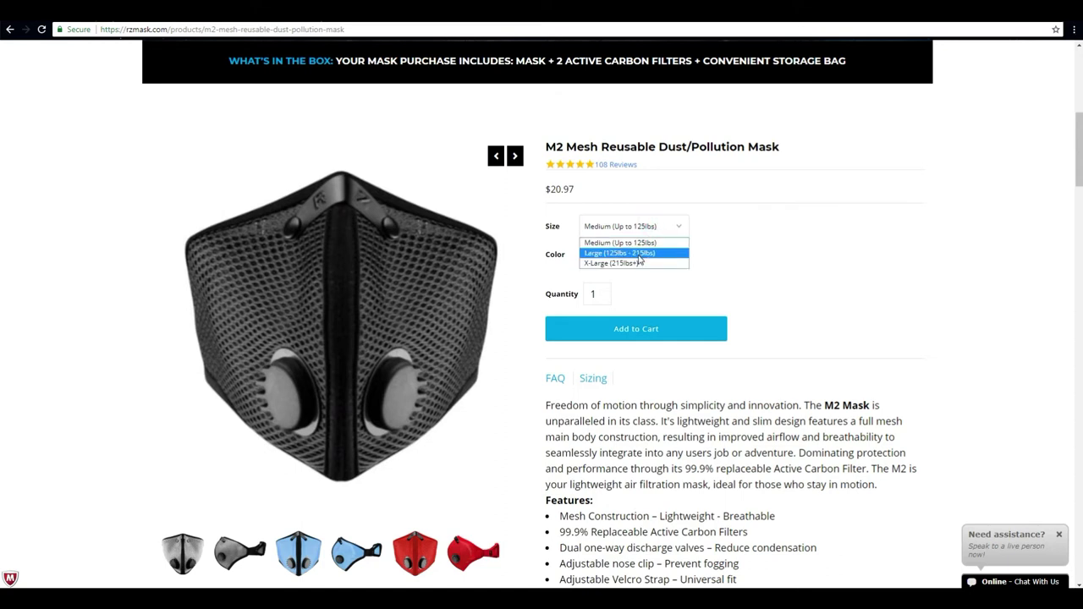
{"action": "left_click", "coordinate": [639, 253]}
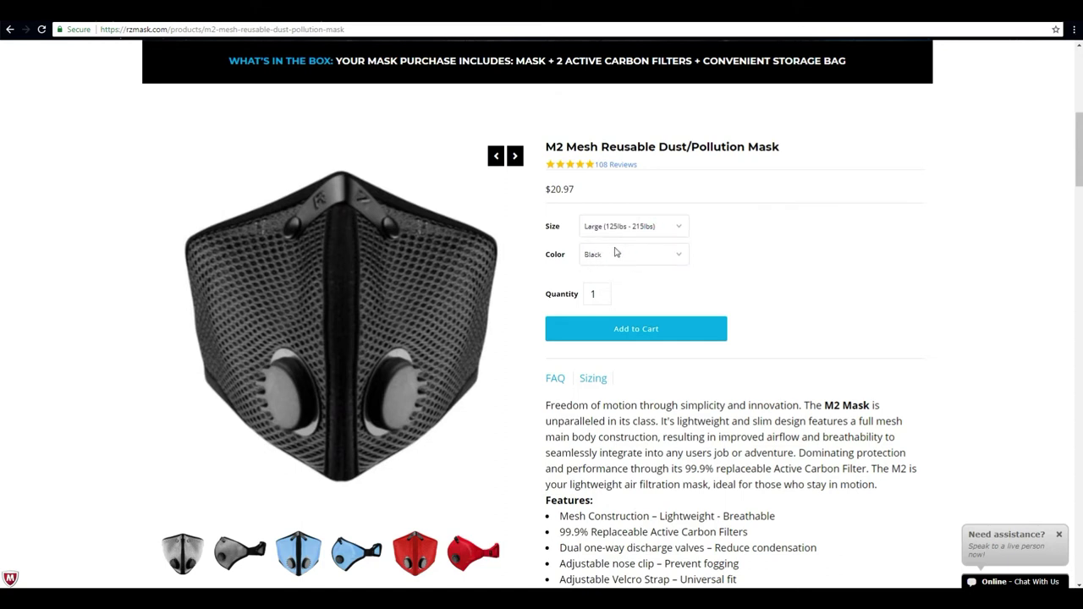
{"action": "left_click", "coordinate": [615, 252]}
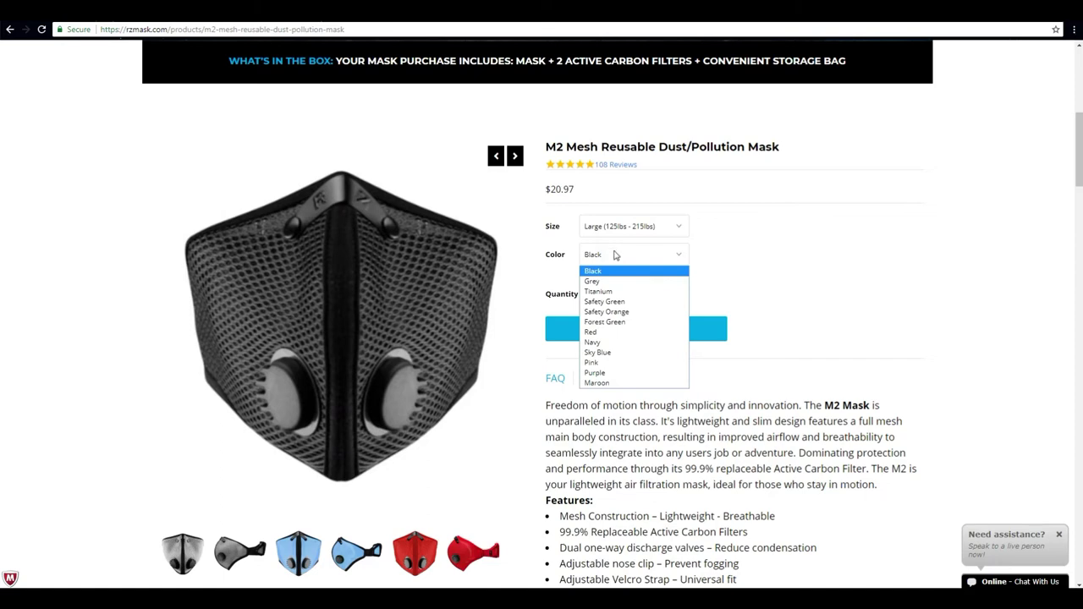
{"action": "left_click", "coordinate": [611, 302]}
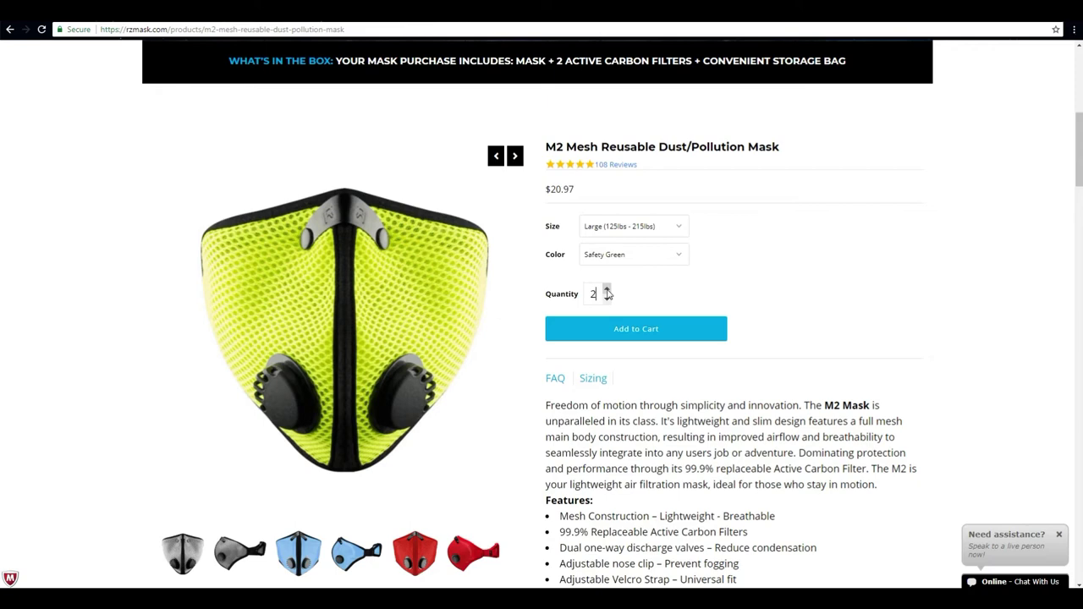
{"action": "left_click", "coordinate": [607, 290]}
{"action": "left_click", "coordinate": [607, 290]}
{"action": "left_click", "coordinate": [606, 290]}
{"action": "left_click", "coordinate": [606, 290]}
{"action": "left_click", "coordinate": [607, 290]}
{"action": "left_click", "coordinate": [607, 290]}
{"action": "left_click", "coordinate": [597, 339]}
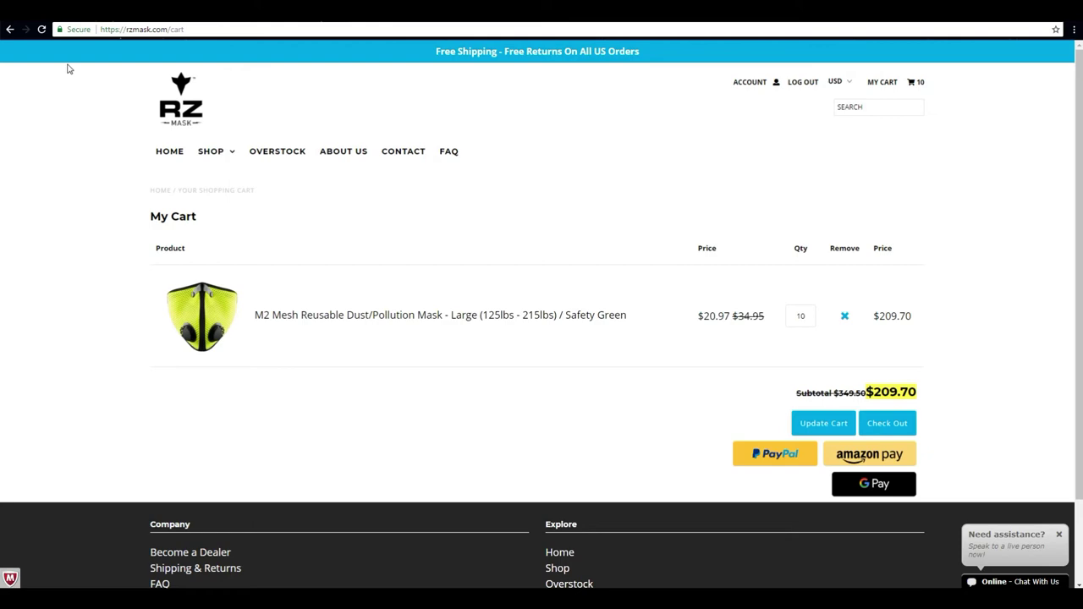
- Return from the cart to the M2 Mesh mask product page via its thumbnail
{"action": "left_click", "coordinate": [194, 317]}
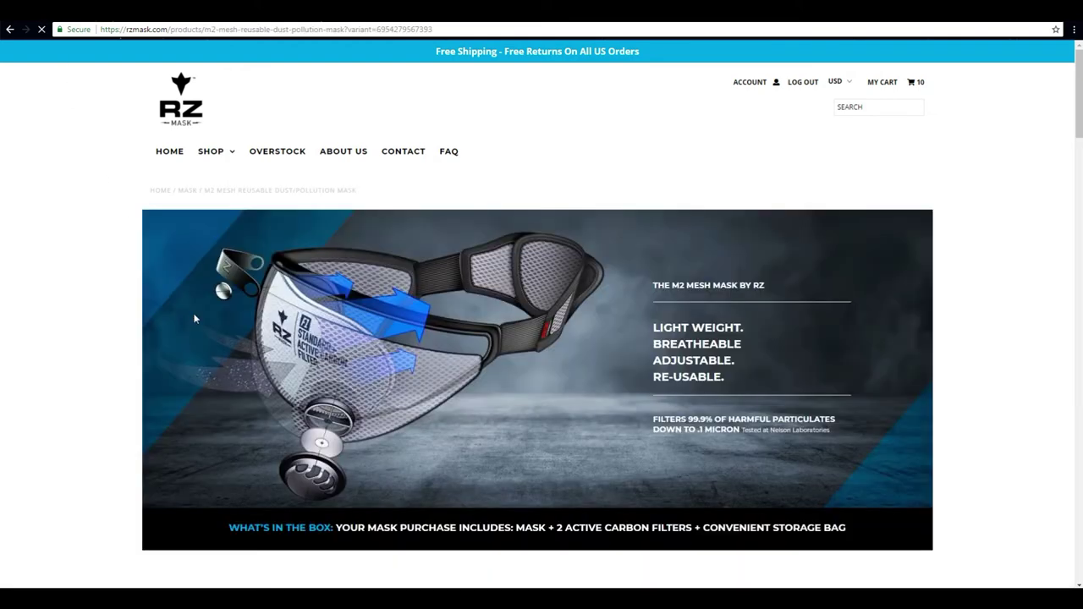
- Add 14 Medium Grey M2 Mesh masks to the cart, making 24 items at $503.28
{"action": "scroll", "coordinate": [193, 313], "scroll_direction": "down", "scroll_amount": 5}
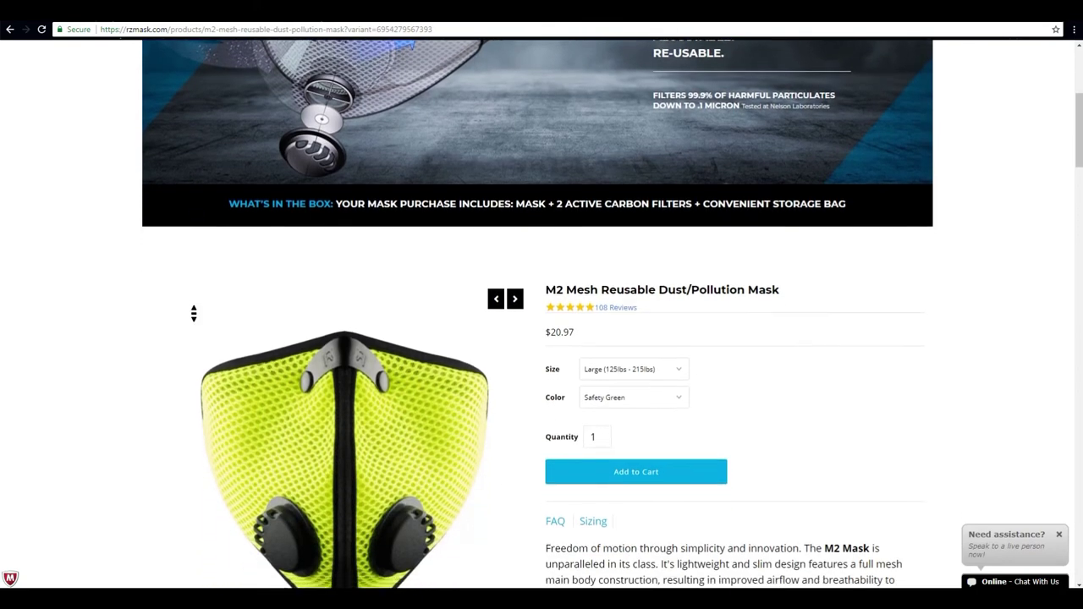
{"action": "scroll", "coordinate": [194, 314], "scroll_direction": "down", "scroll_amount": 1}
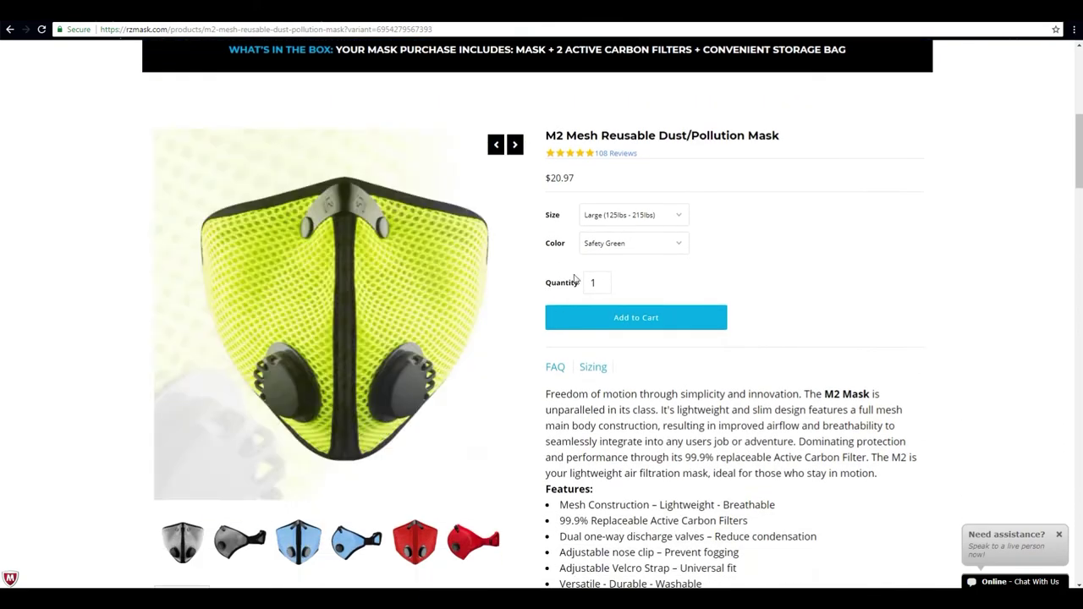
{"action": "left_click", "coordinate": [653, 215]}
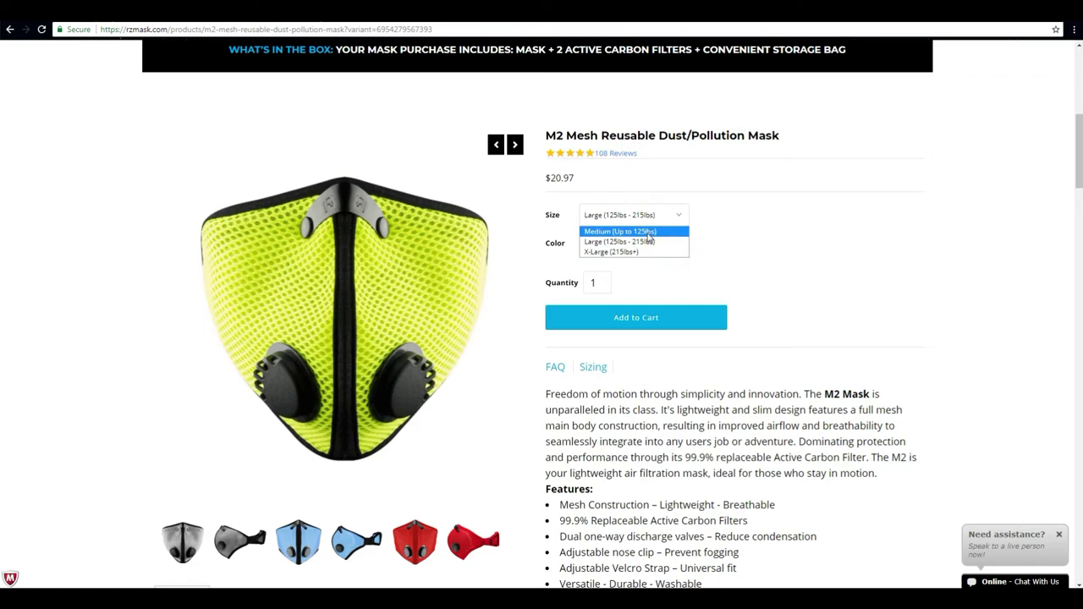
{"action": "left_click", "coordinate": [648, 233]}
{"action": "left_click", "coordinate": [647, 245]}
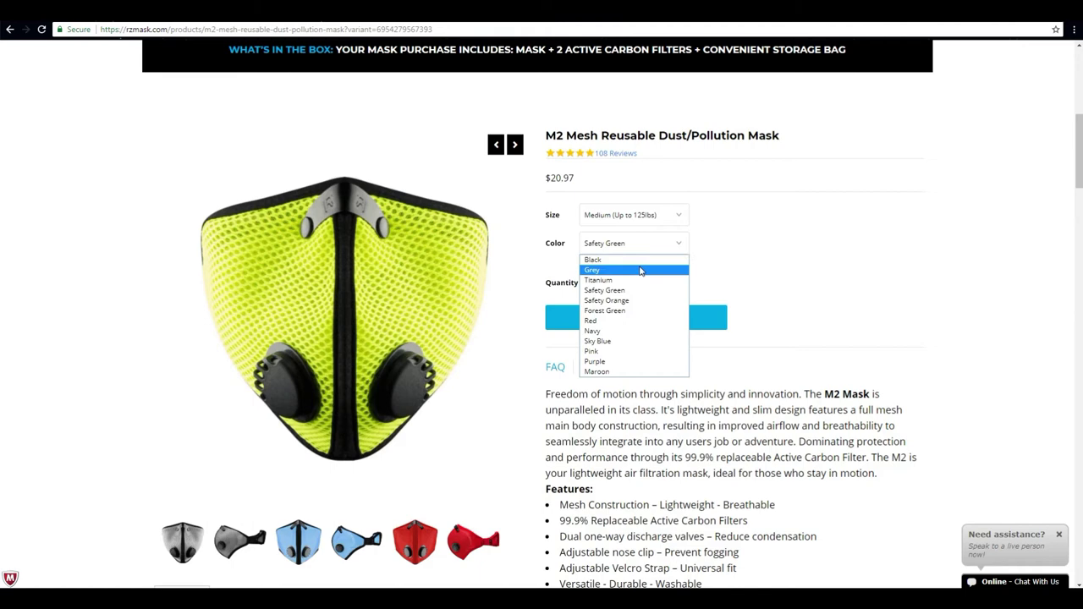
{"action": "left_click", "coordinate": [641, 271]}
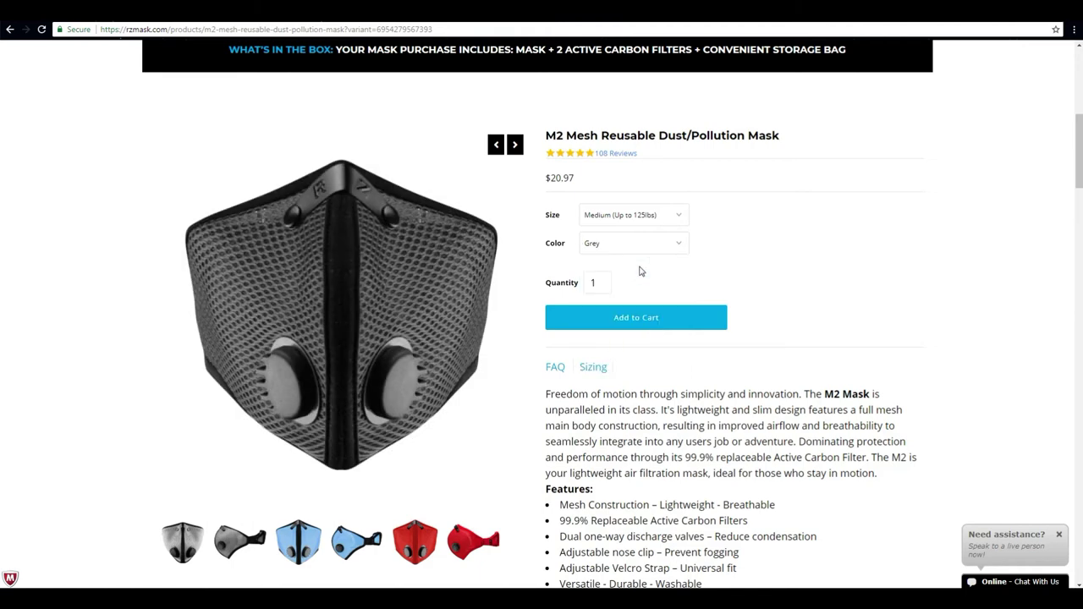
{"action": "left_click", "coordinate": [609, 313]}
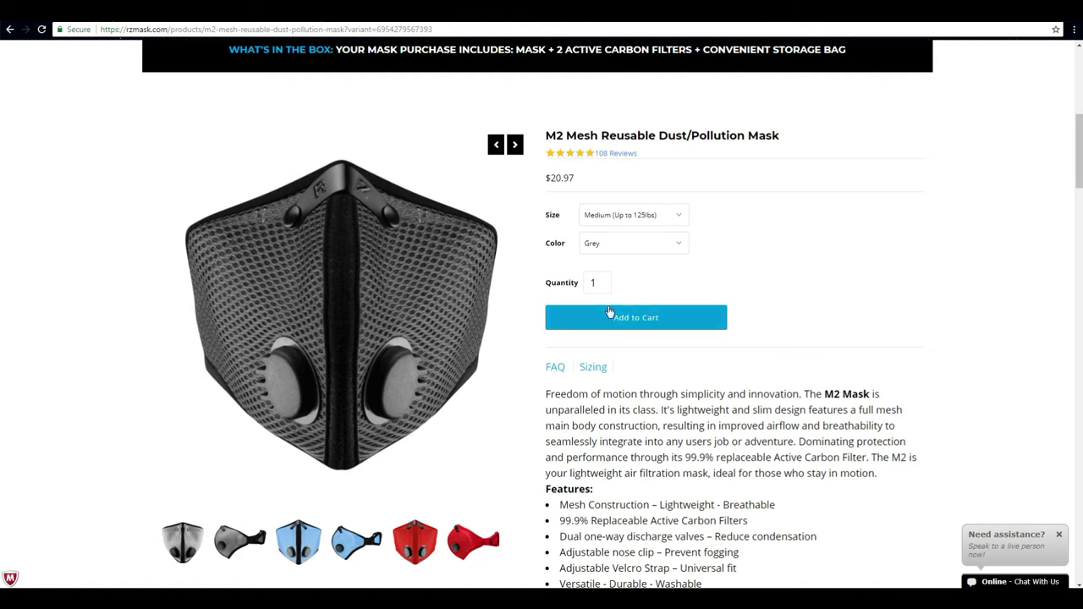
{"action": "left_click", "coordinate": [597, 284]}
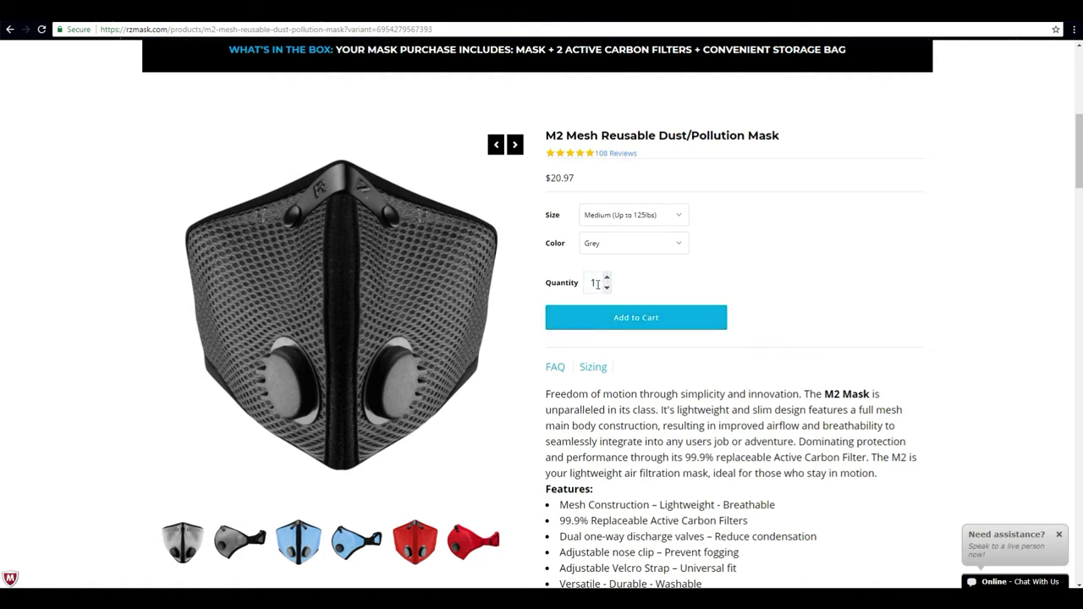
{"action": "type", "text": "14"}
{"action": "left_click", "coordinate": [623, 321]}
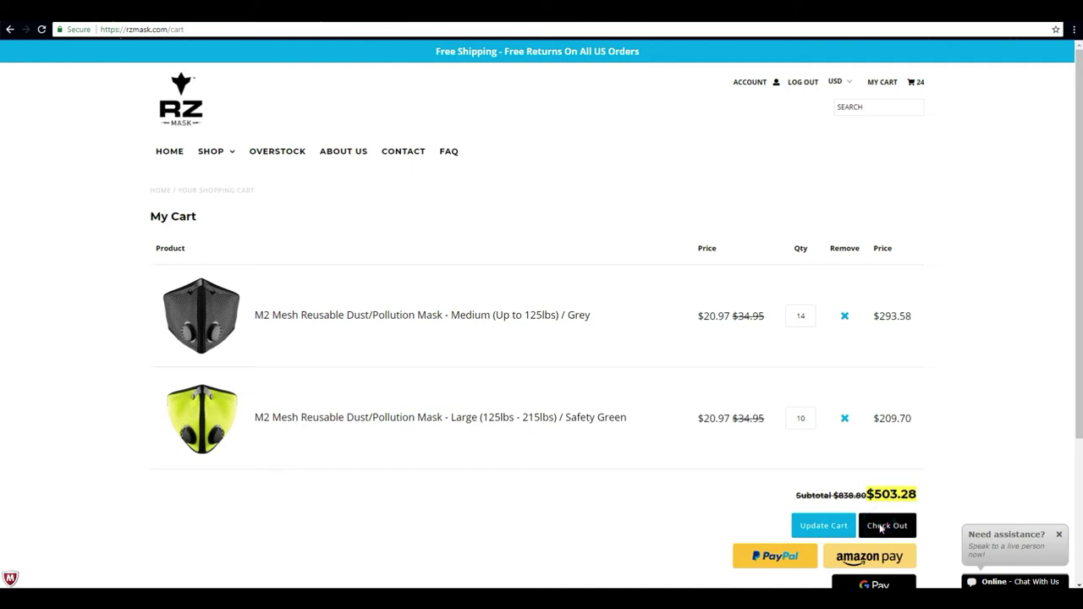
- Proceed to checkout and enter the company name with its PO number
{"action": "left_click", "coordinate": [881, 528]}
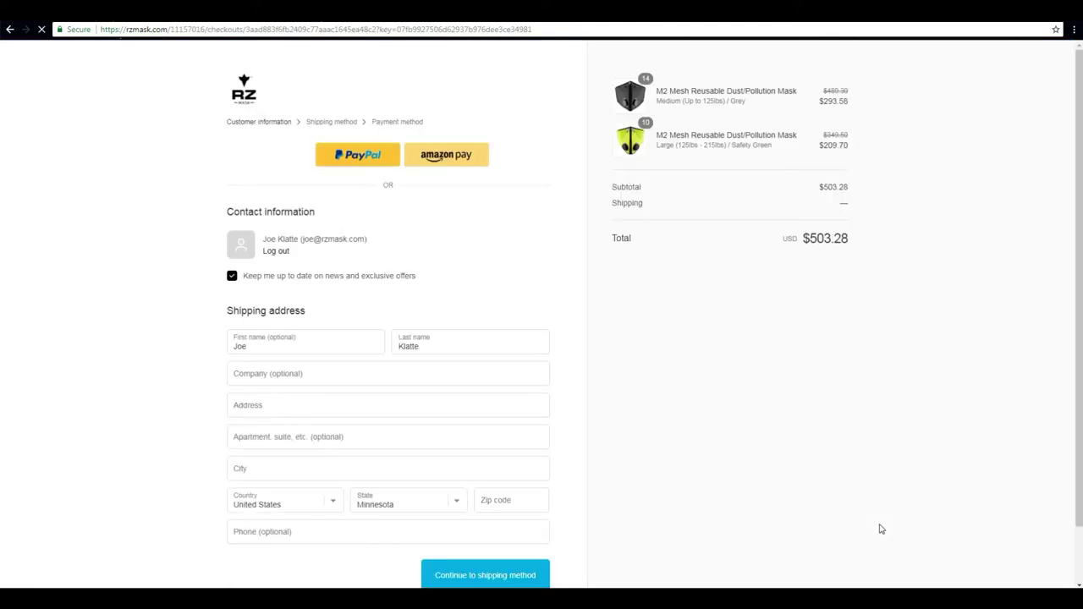
{"action": "middle_click", "coordinate": [138, 266]}
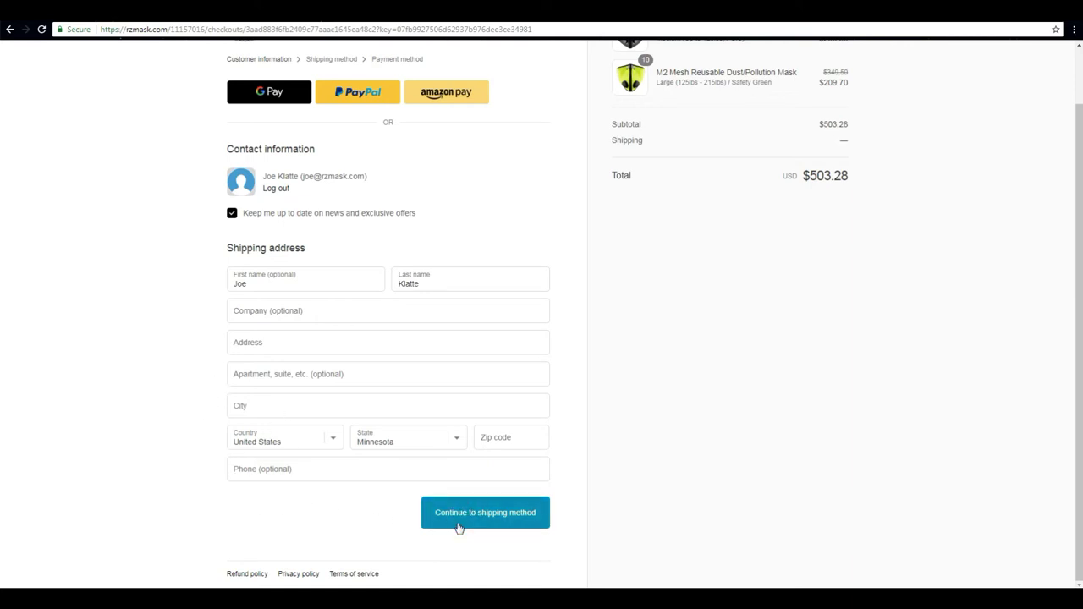
{"action": "left_click", "coordinate": [379, 319]}
{"action": "type", "text": "RZ"}
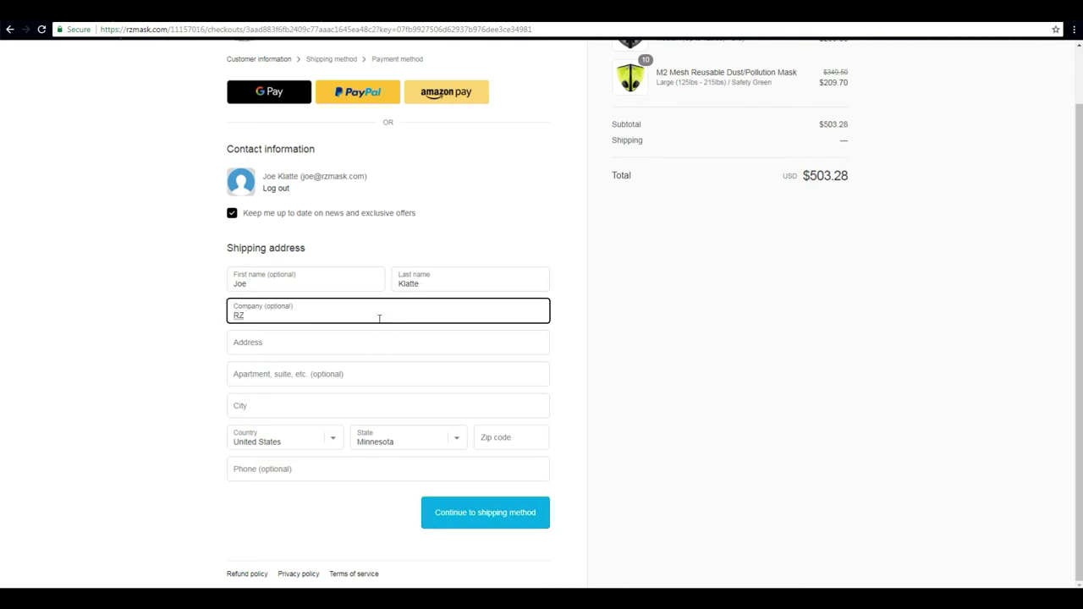
{"action": "type", "text": " Mask PO#1234"}
- Enter the shipping street address, correcting a typo in the street name
{"action": "left_click", "coordinate": [354, 342]}
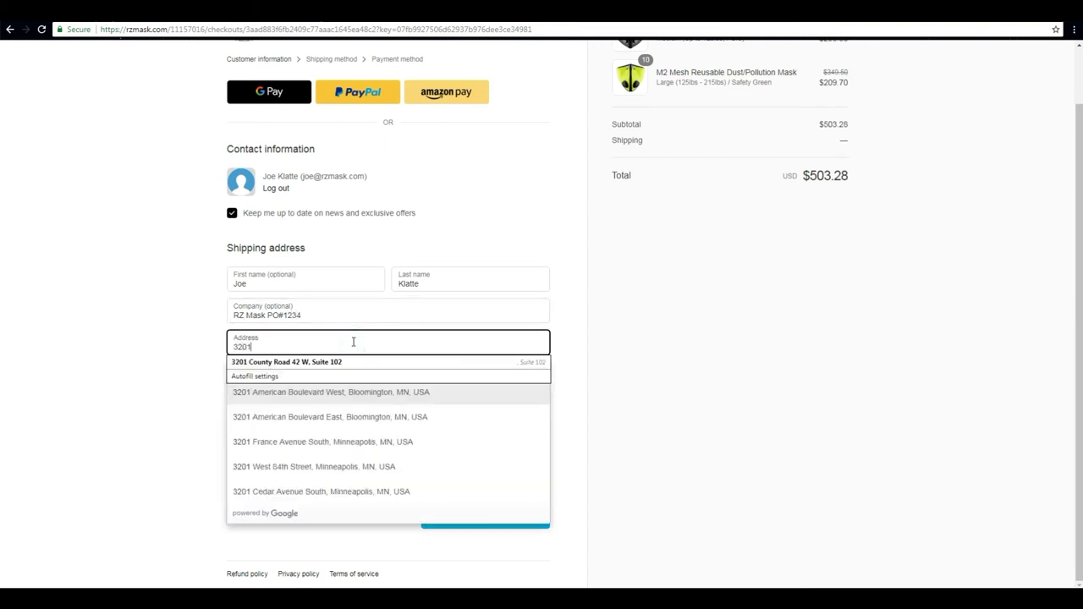
{"action": "key", "text": "Down"}
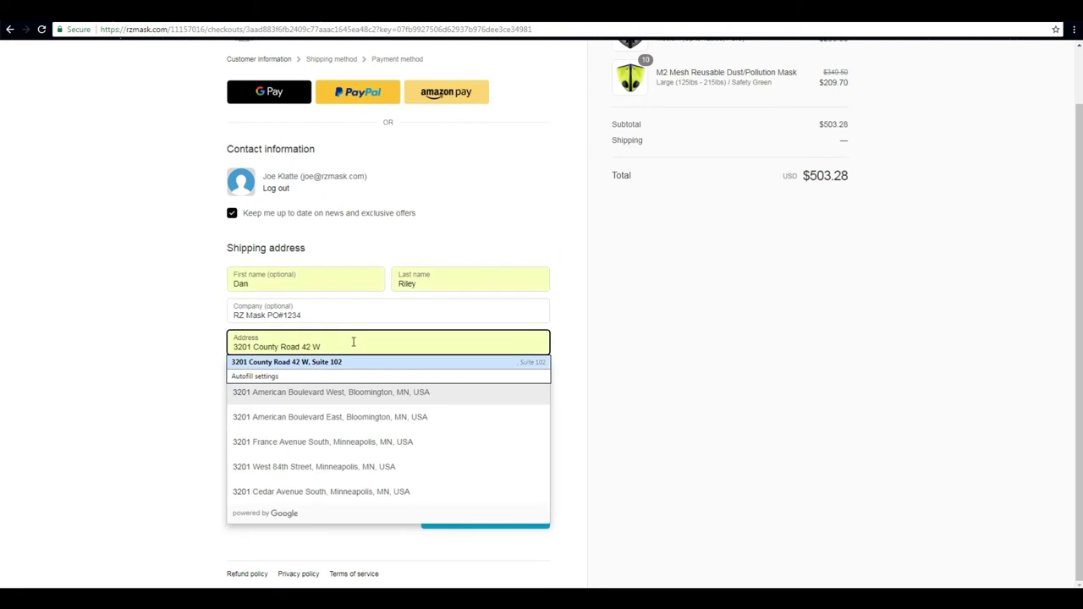
{"action": "key", "text": "Down"}
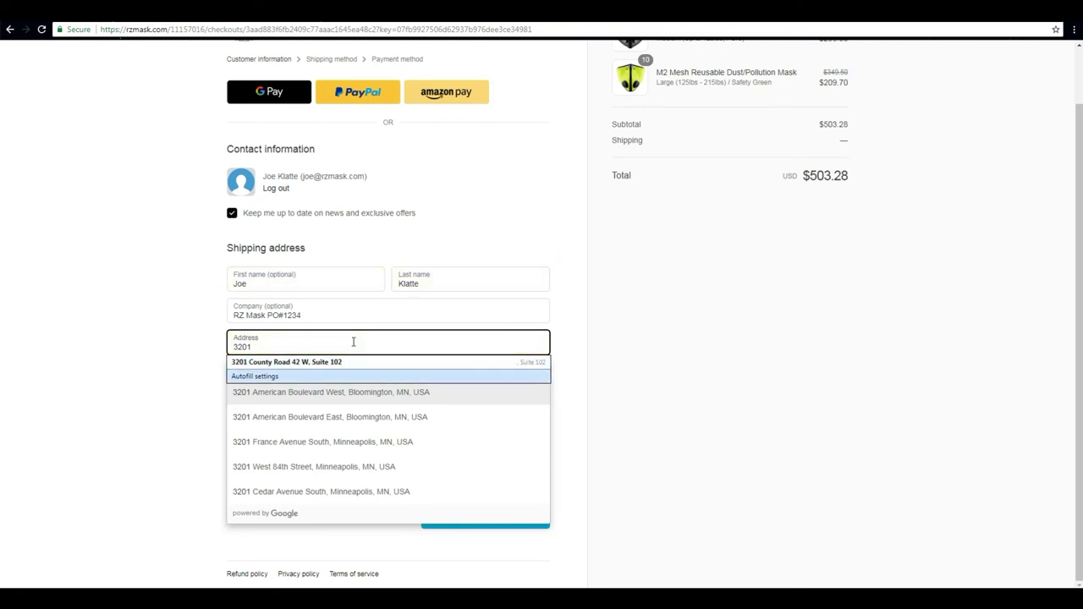
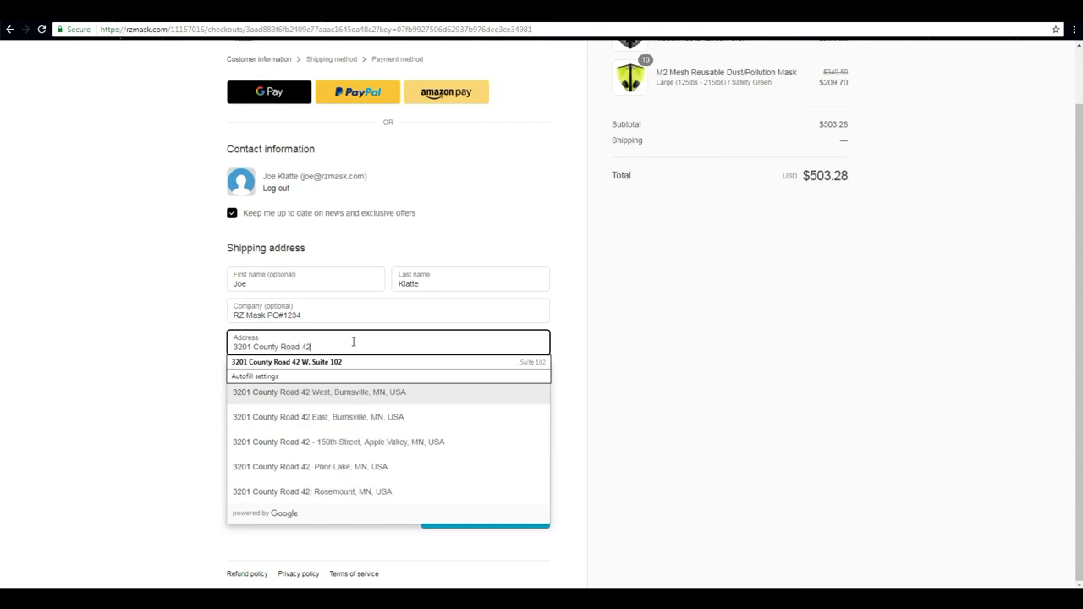
{"action": "key", "text": "Tab"}
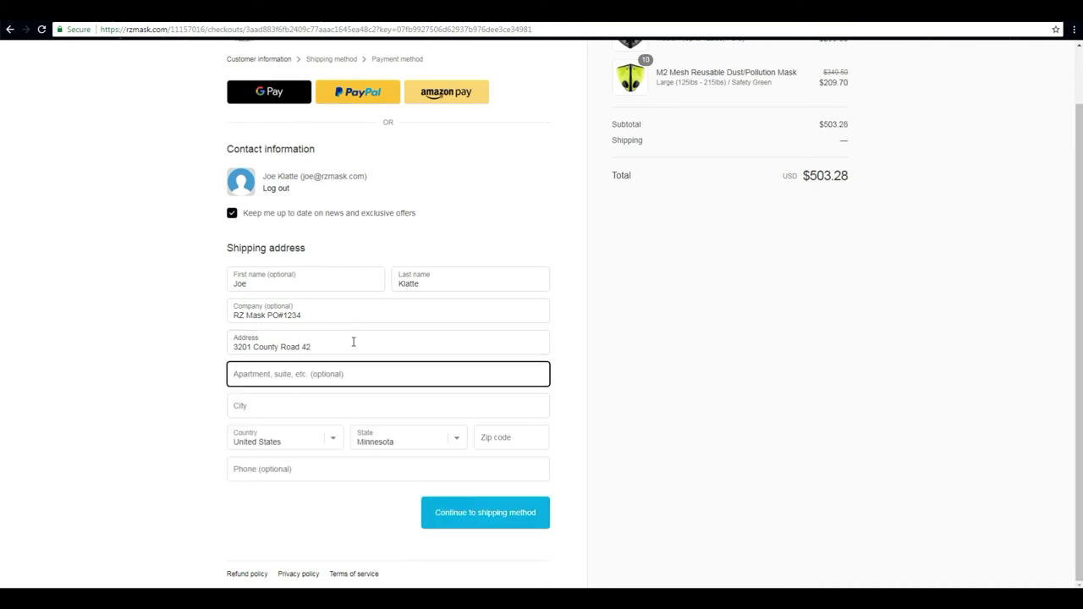
- Fill in the suite, city and zip code, adding $35.86 tax for a $539.14 total
{"action": "type", "text": "Suite 1"}
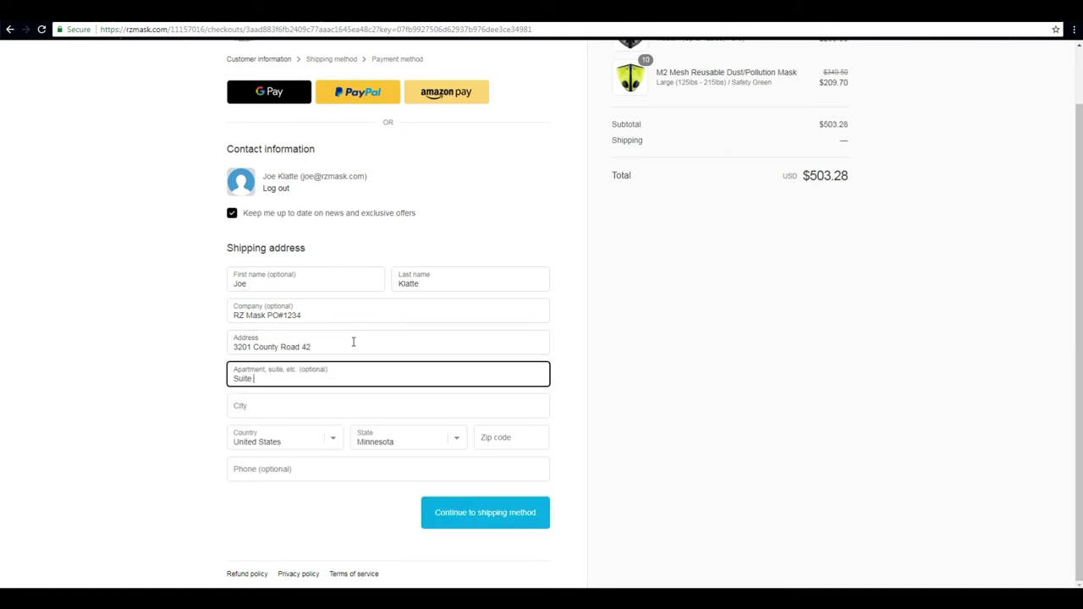
{"action": "type", "text": "02"}
{"action": "key", "text": "Tab"}
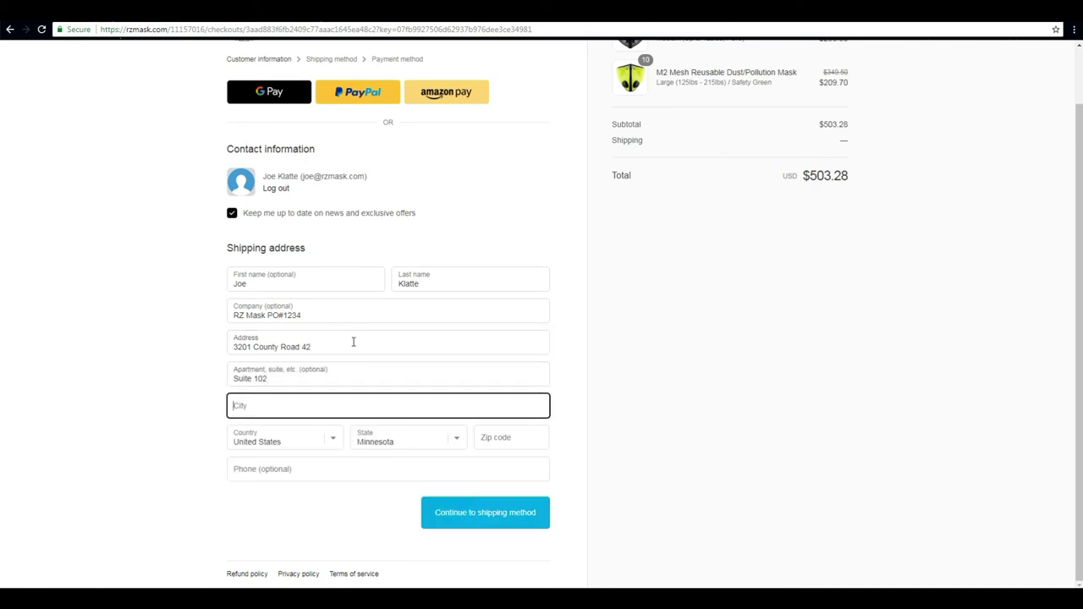
{"action": "type", "text": "Burns"}
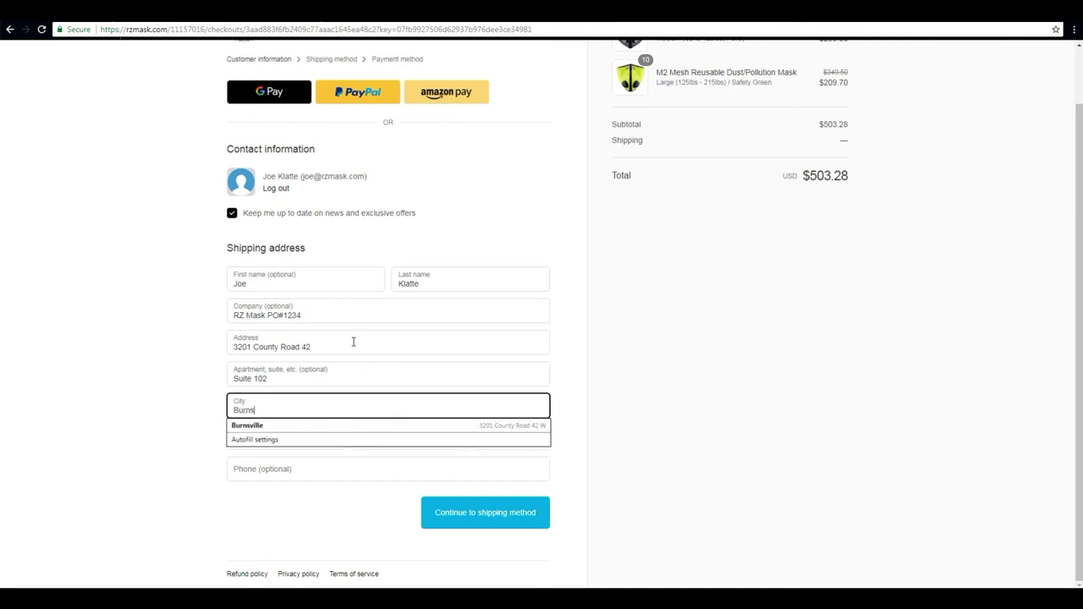
{"action": "type", "text": "ville"}
{"action": "key", "text": "Tab"}
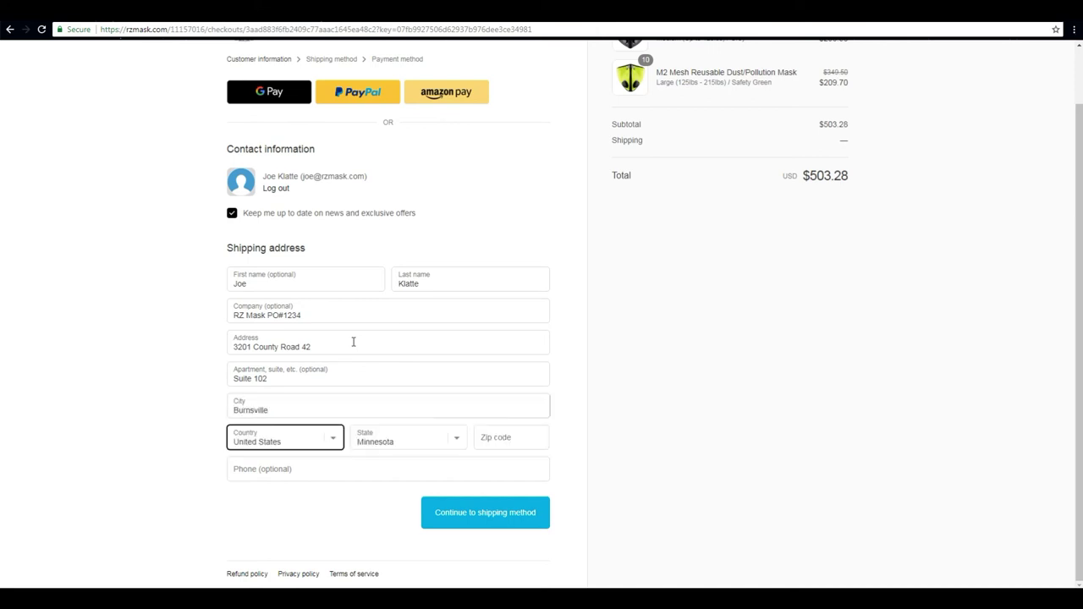
{"action": "key", "text": "Tab"}
{"action": "key", "text": "Tab"}
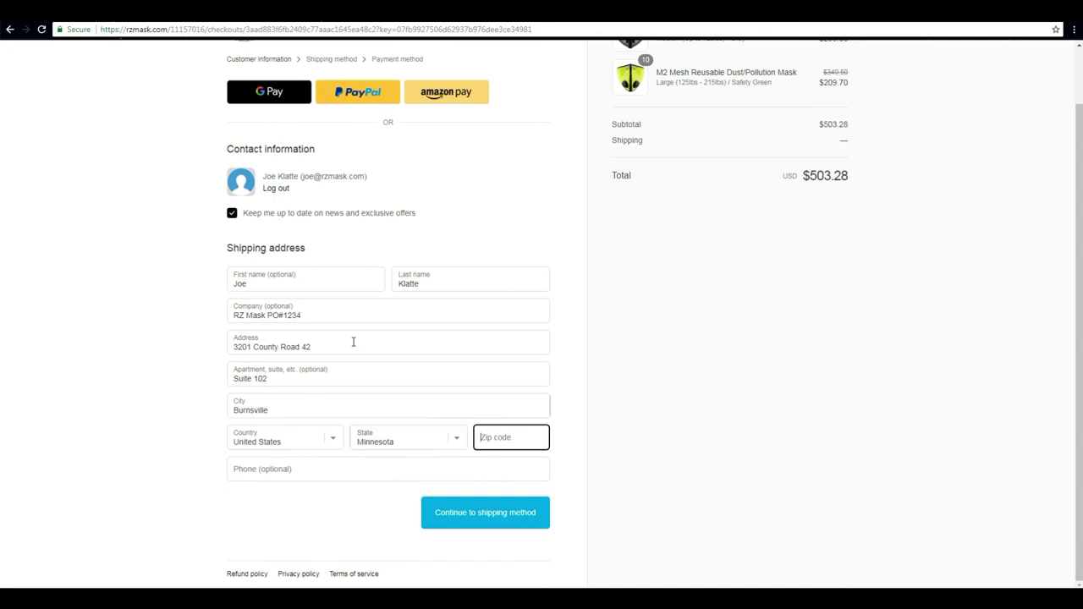
{"action": "type", "text": "55"}
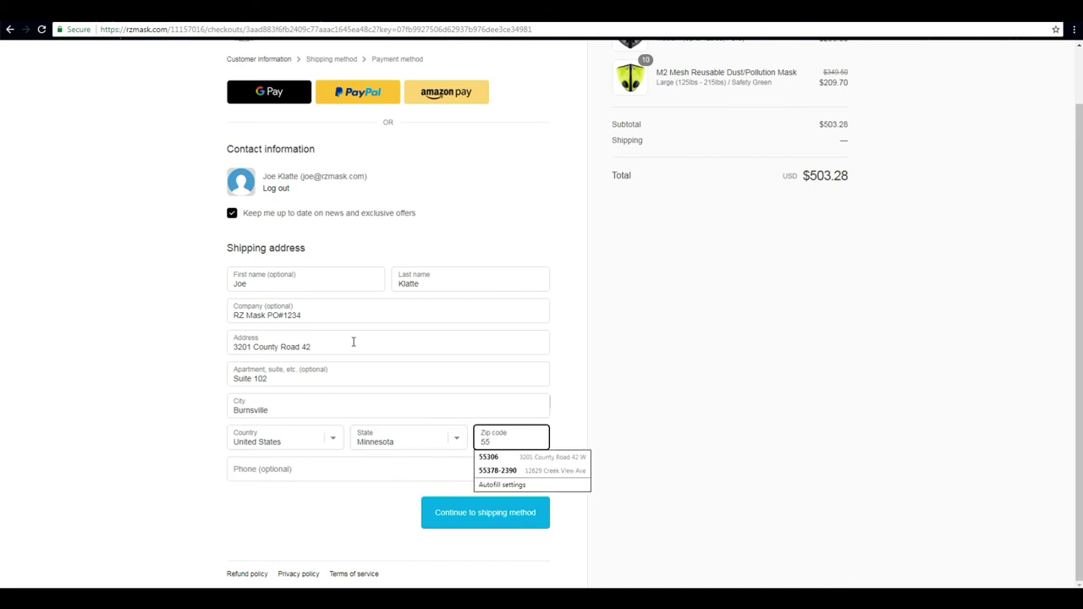
{"action": "type", "text": "306"}
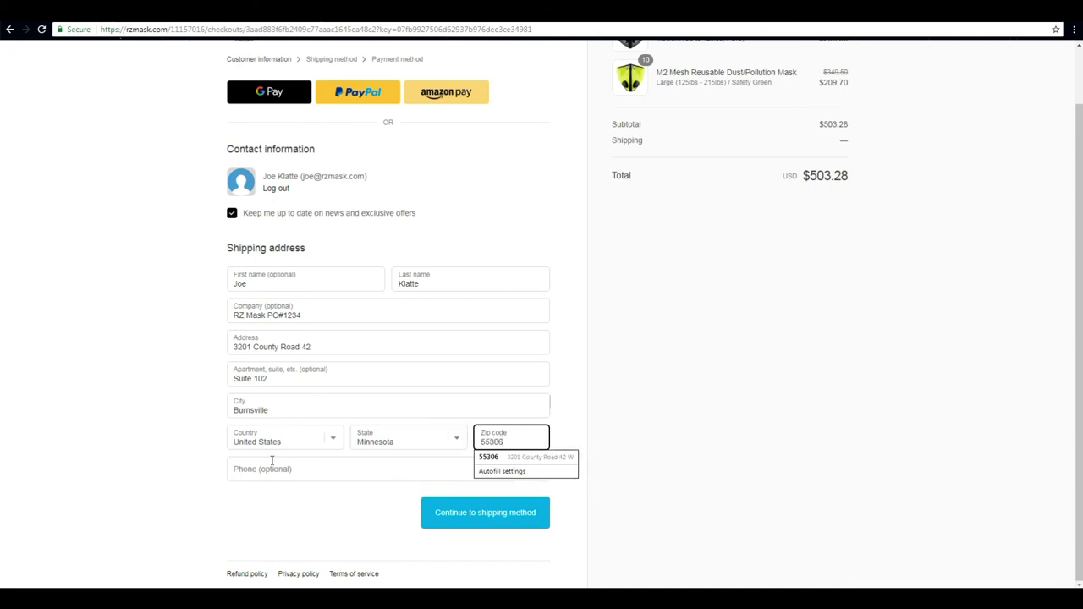
{"action": "left_click", "coordinate": [271, 468]}
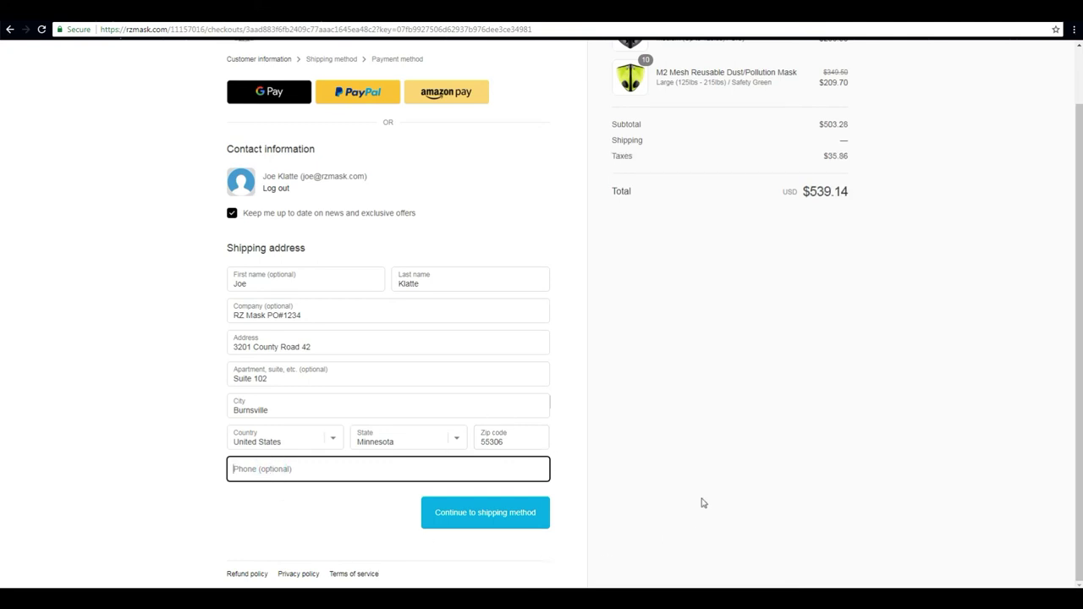
- Keep FedEx Ground shipping at $8.03 and continue to payment with a $547.74 total
{"action": "left_click", "coordinate": [520, 526]}
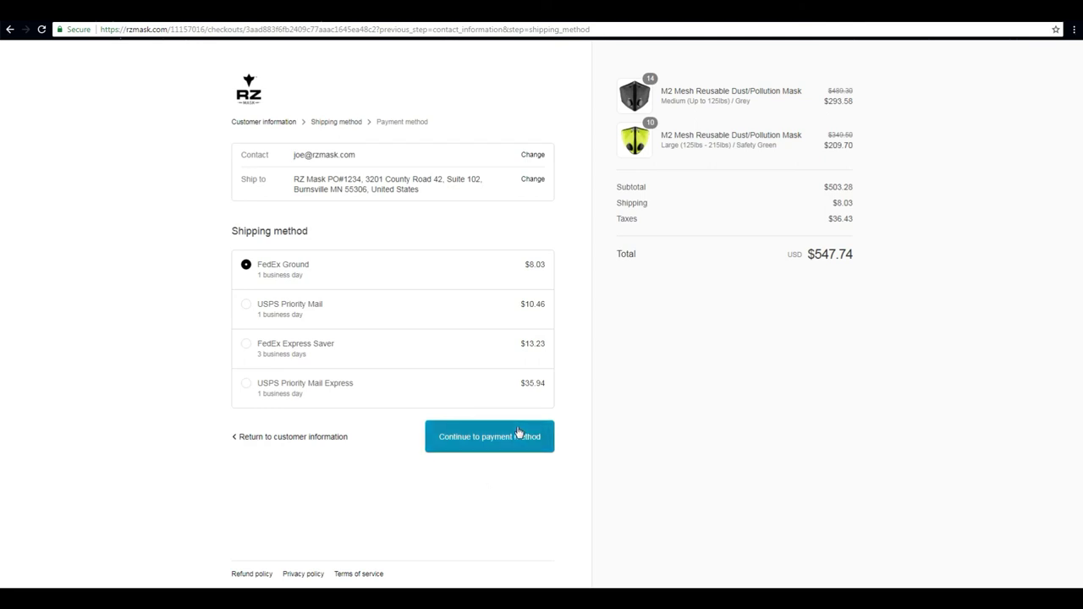
{"action": "left_click", "coordinate": [519, 433]}
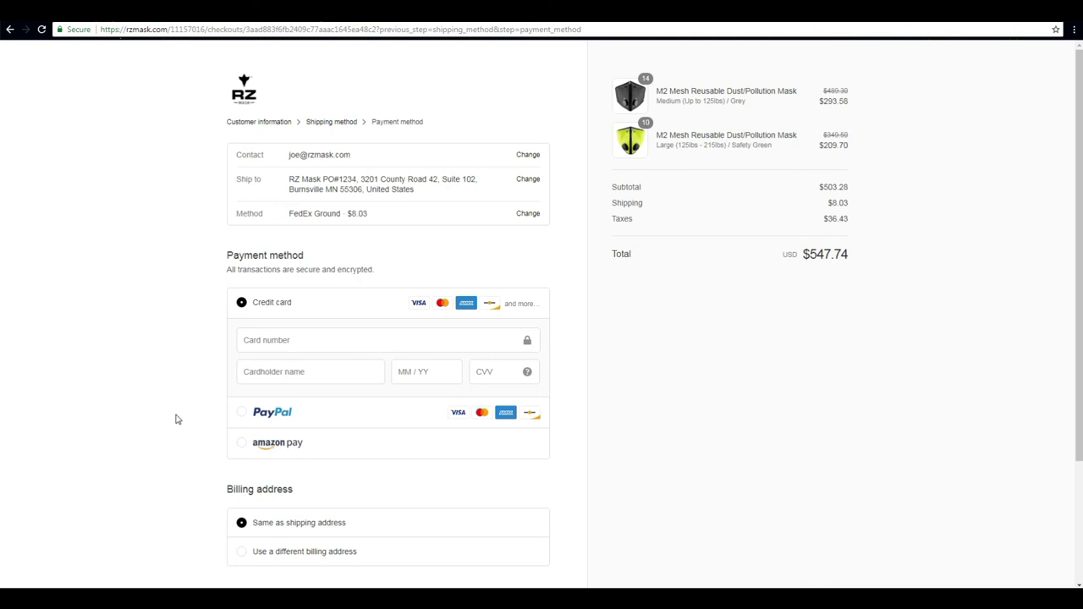
- Leave billing as Same as shipping address and Save my information unchecked on the payment step
{"action": "scroll", "coordinate": [176, 419], "scroll_direction": "down", "scroll_amount": 2}
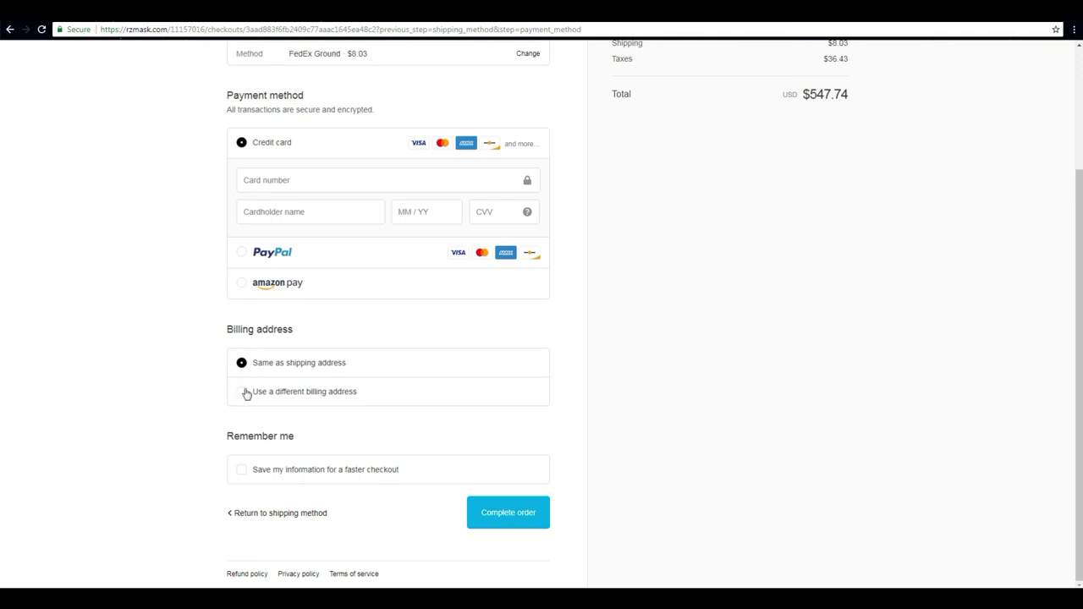
{"action": "left_click", "coordinate": [243, 393]}
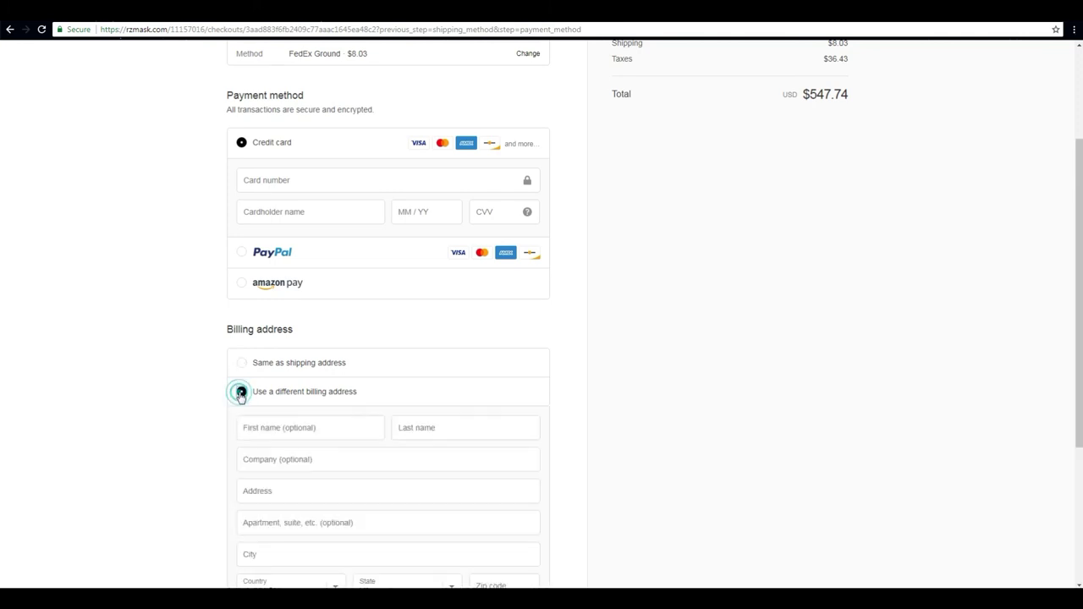
{"action": "left_click", "coordinate": [241, 364]}
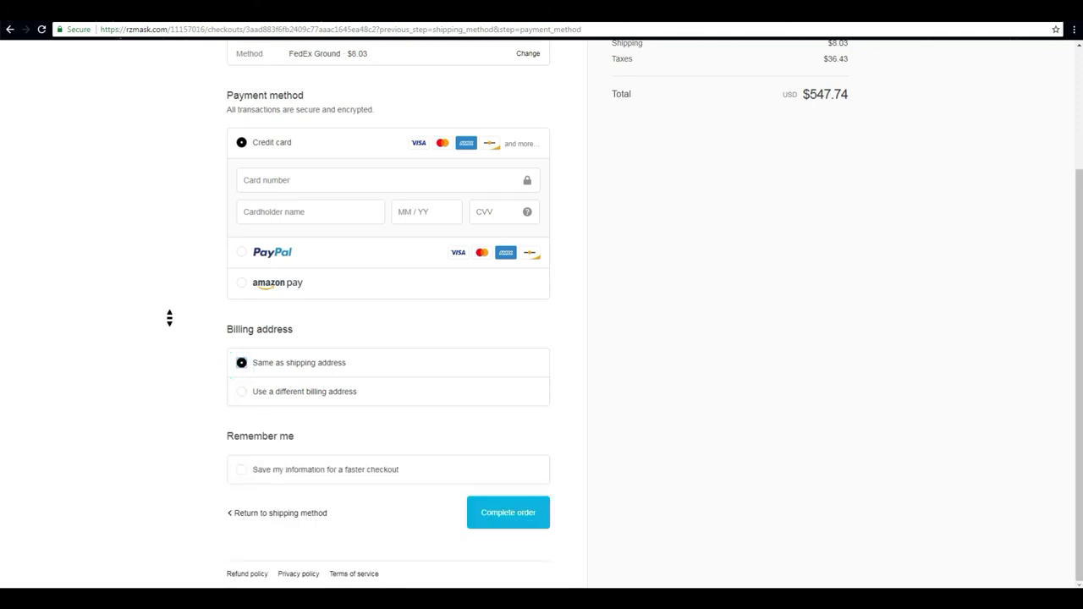
{"action": "left_click", "coordinate": [243, 470]}
{"action": "left_click", "coordinate": [243, 470]}
{"action": "scroll", "coordinate": [770, 377], "scroll_direction": "up", "scroll_amount": 2}
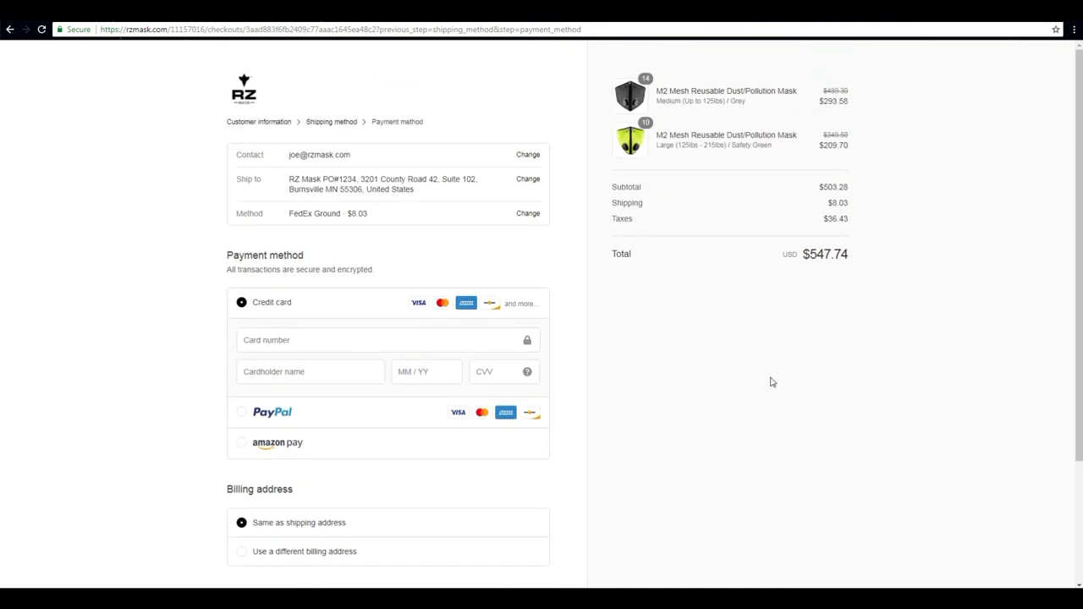
{"action": "scroll", "coordinate": [770, 377], "scroll_direction": "down", "scroll_amount": 2}
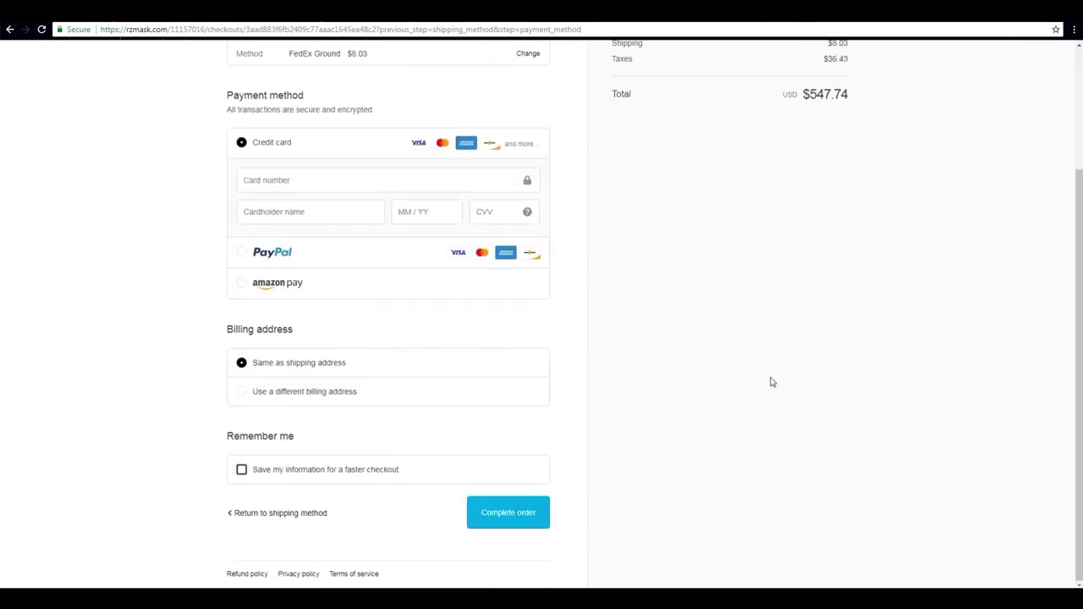